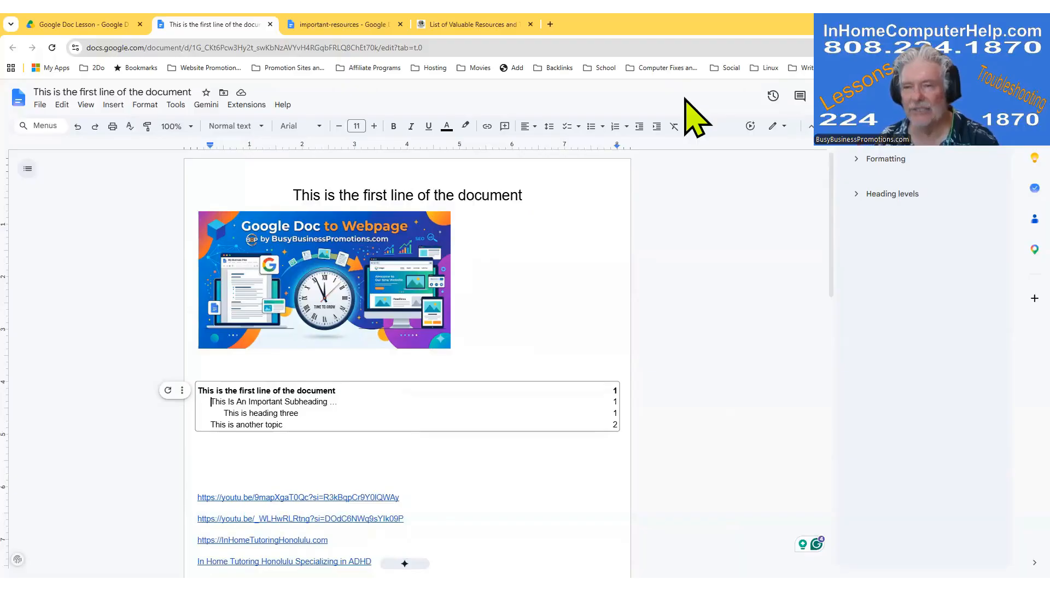
- Try showing tab leaders in the table of contents and turn them off again
{"action": "left_click", "coordinate": [856, 159]}
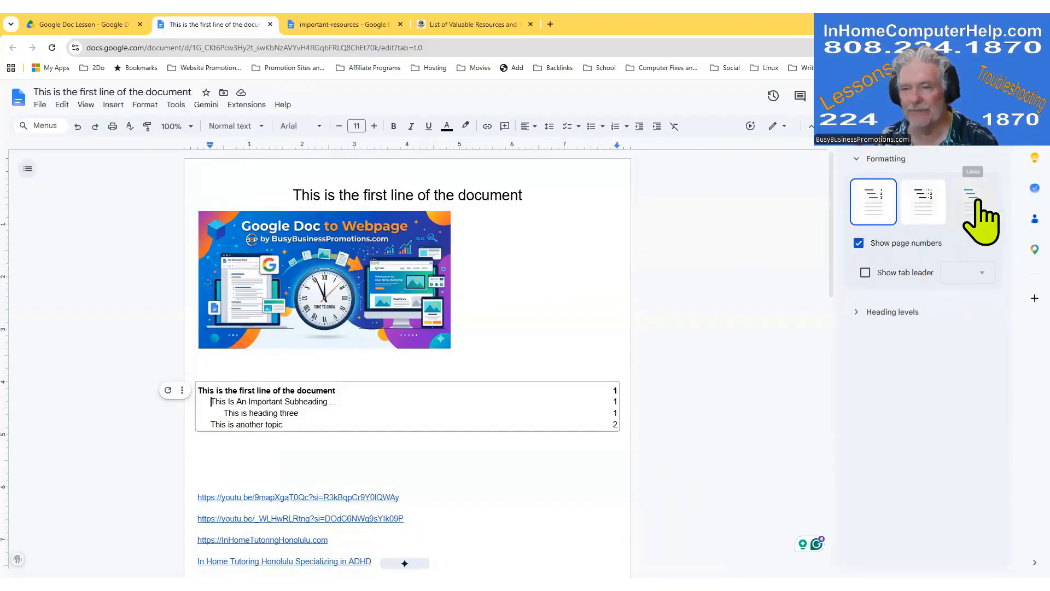
{"action": "left_click", "coordinate": [866, 272]}
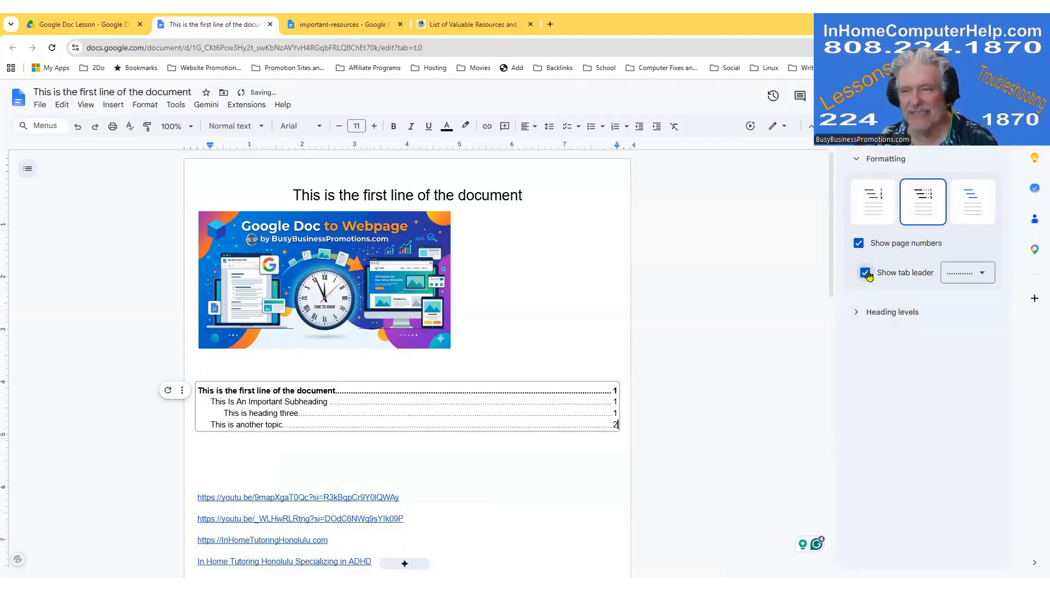
{"action": "left_click", "coordinate": [866, 273]}
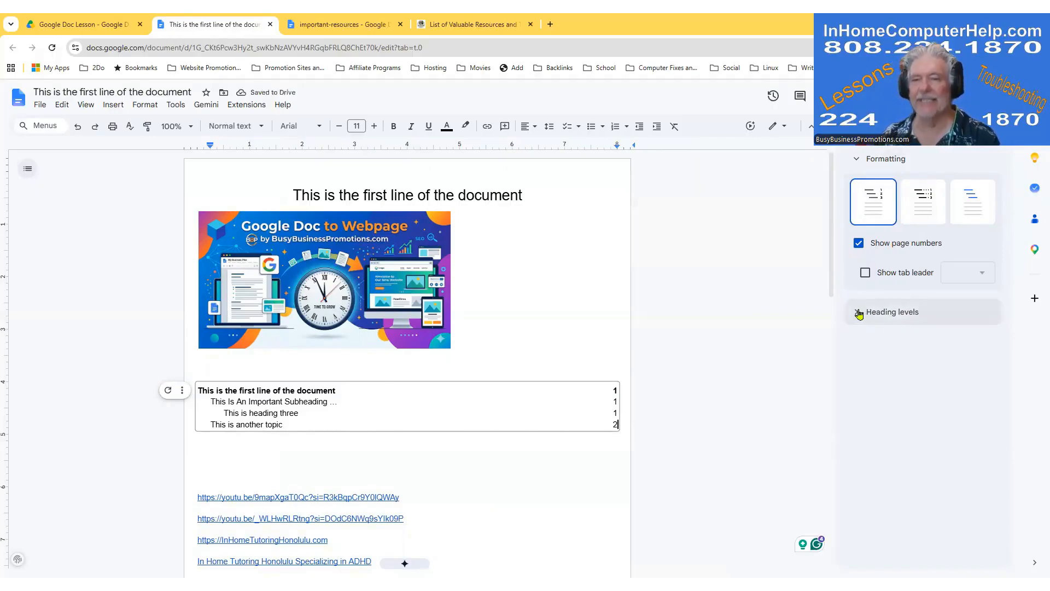
- Try excluding Heading 1 and Heading 3 from the table of contents, and apply the dotted-leader format with all heading levels
{"action": "left_click", "coordinate": [859, 313]}
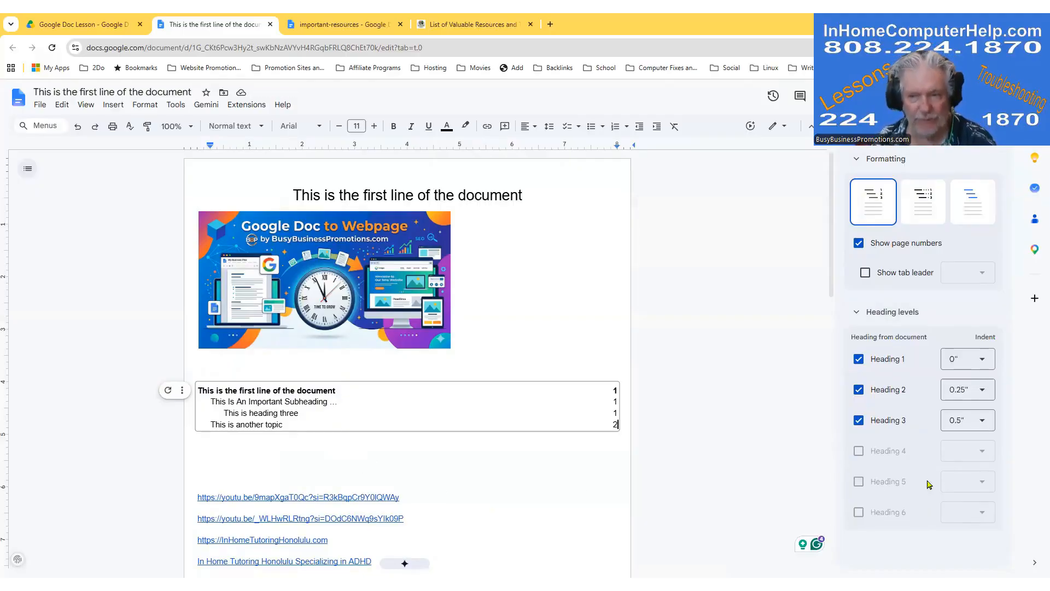
{"action": "left_click", "coordinate": [859, 360]}
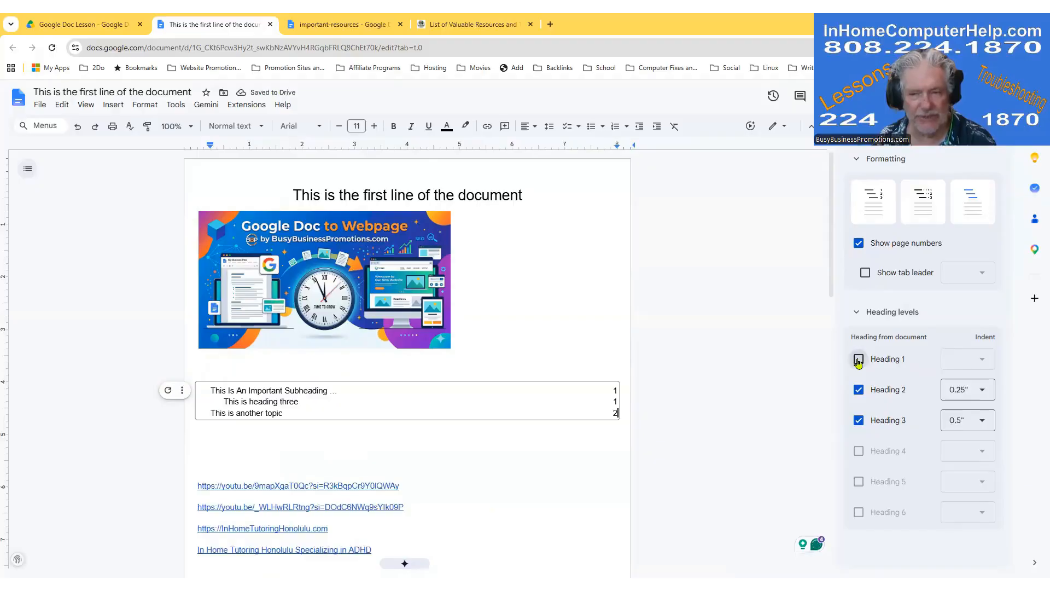
{"action": "left_click", "coordinate": [859, 421]}
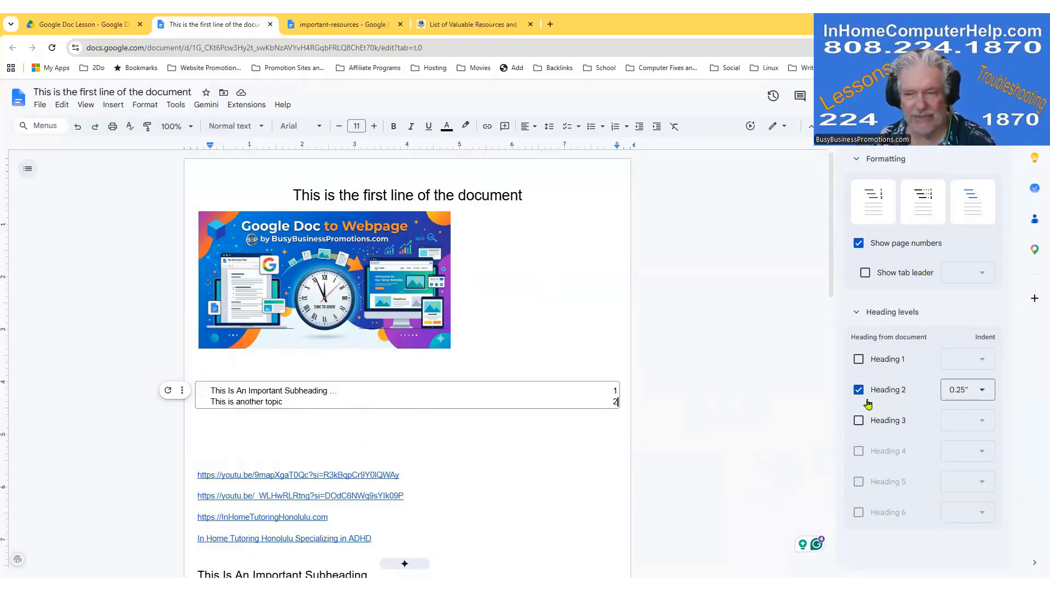
{"action": "left_click", "coordinate": [858, 420]}
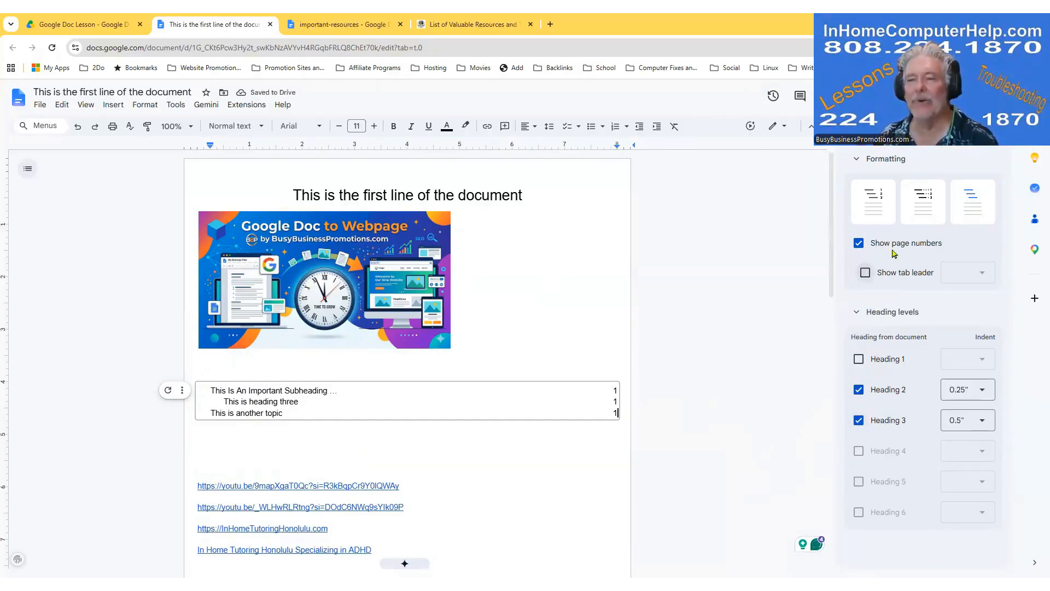
{"action": "left_click", "coordinate": [920, 201]}
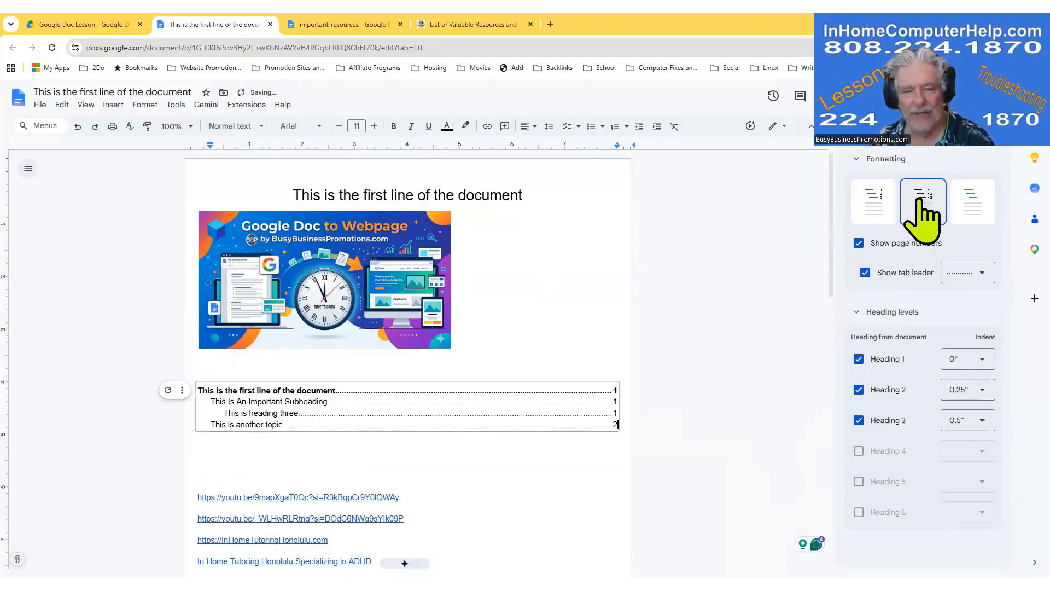
- Test the table of contents links to the document's first line and to "This Is An Important Subheading", and return to the contents list
{"action": "left_click", "coordinate": [314, 392]}
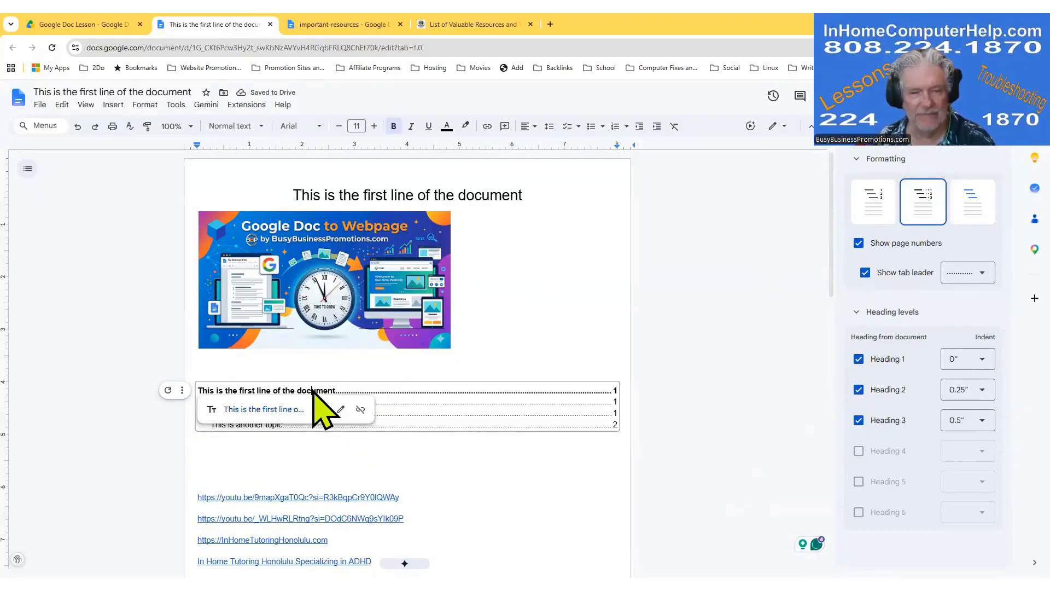
{"action": "left_click", "coordinate": [286, 410]}
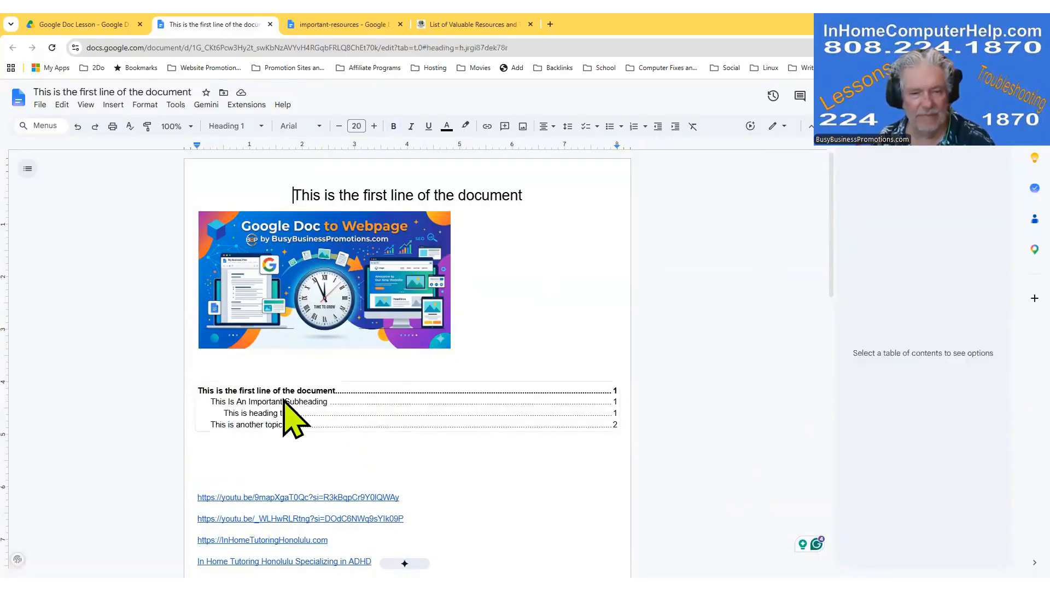
{"action": "left_click", "coordinate": [284, 402]}
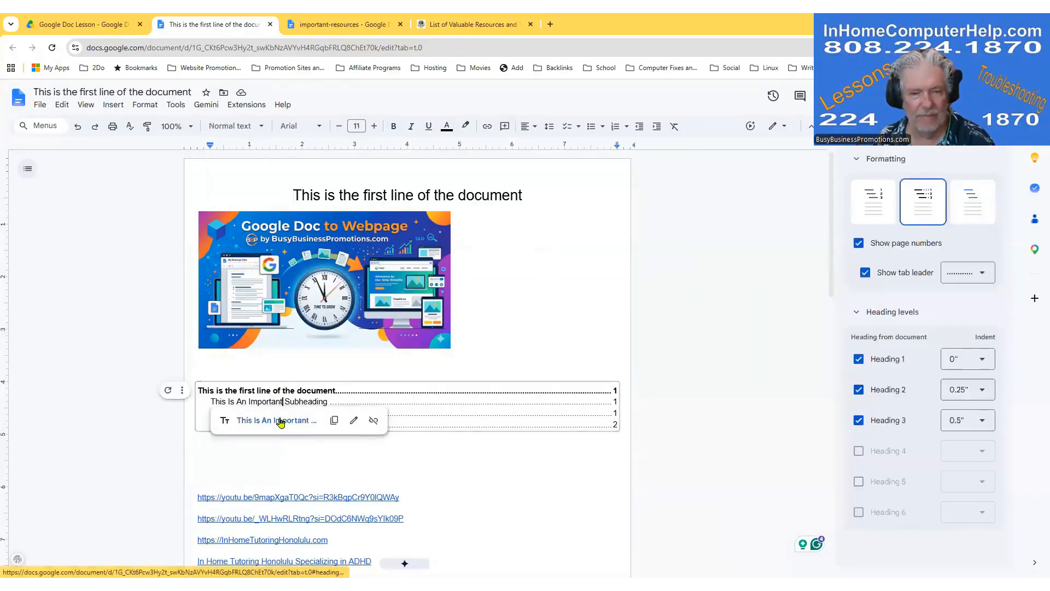
{"action": "left_click", "coordinate": [281, 421]}
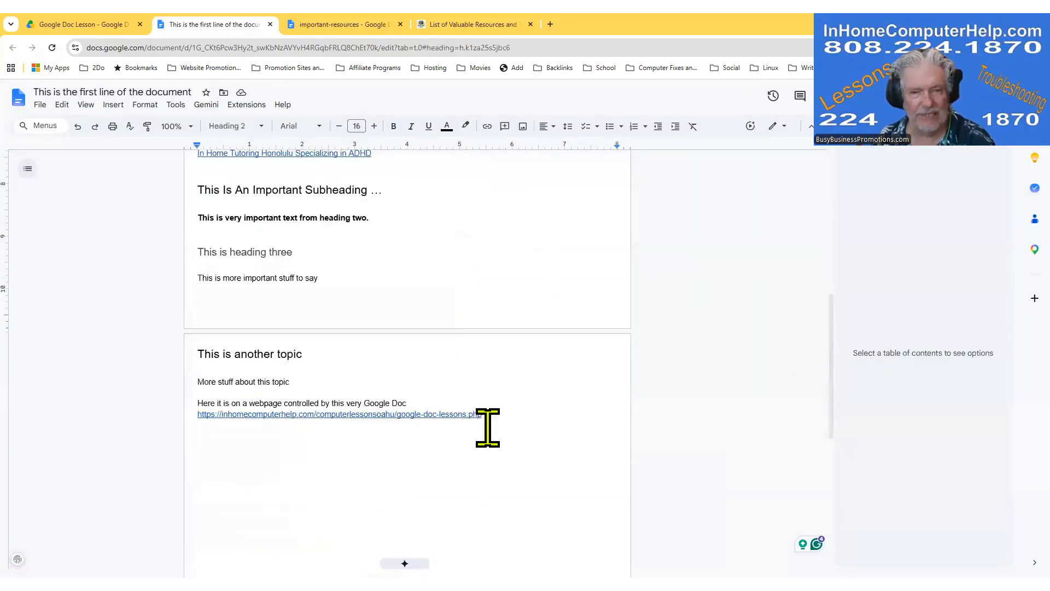
{"action": "scroll", "coordinate": [488, 426], "scroll_direction": "up", "scroll_amount": 1}
{"action": "scroll", "coordinate": [487, 427], "scroll_direction": "up", "scroll_amount": 5}
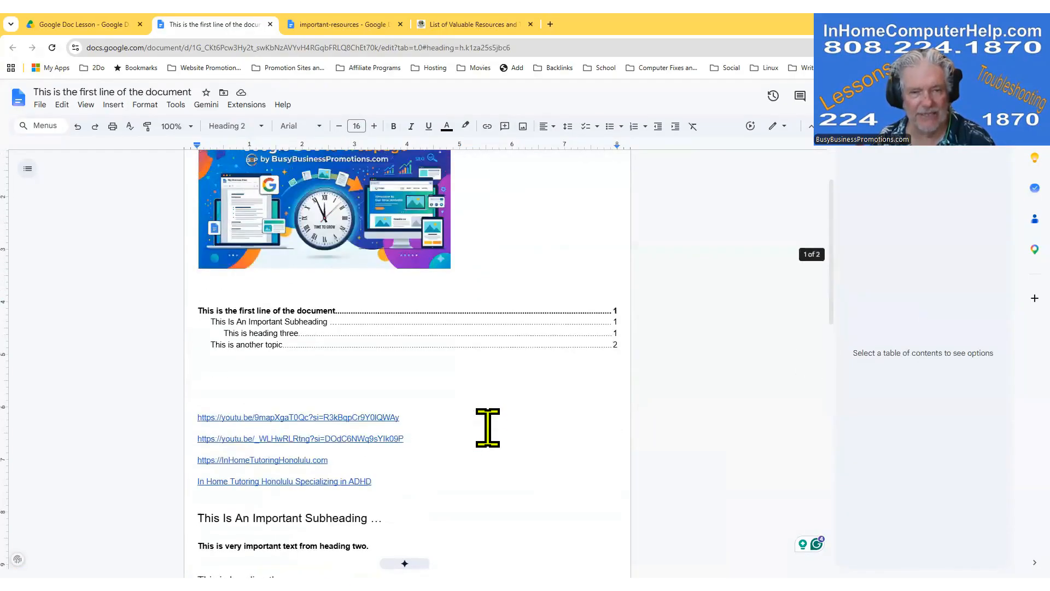
- Follow the contents links to "This is another topic", the first line and the important subheading, returning to the start of the document
{"action": "left_click", "coordinate": [265, 345]}
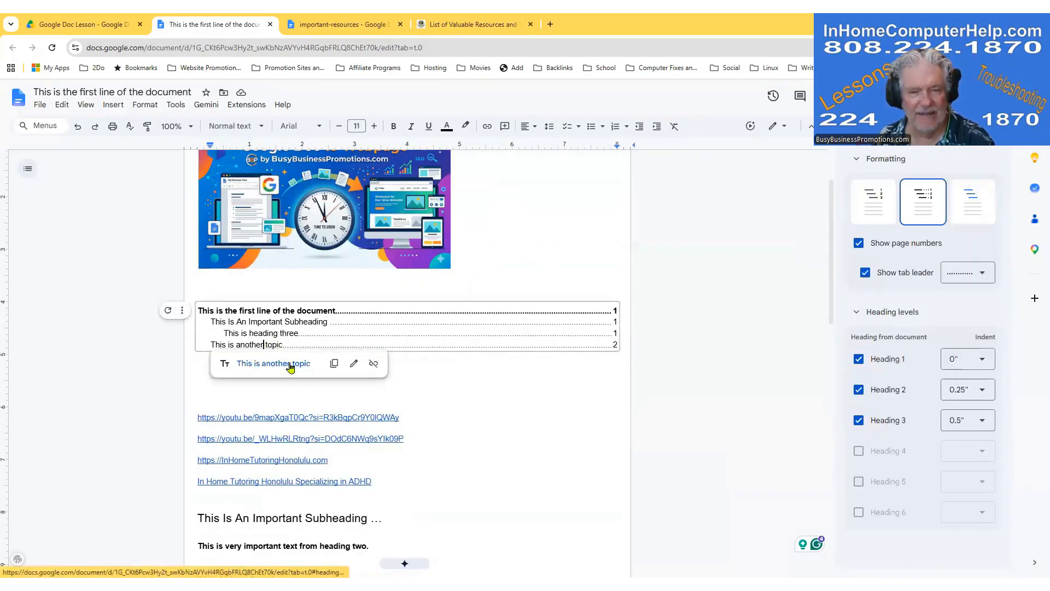
{"action": "left_click", "coordinate": [290, 365]}
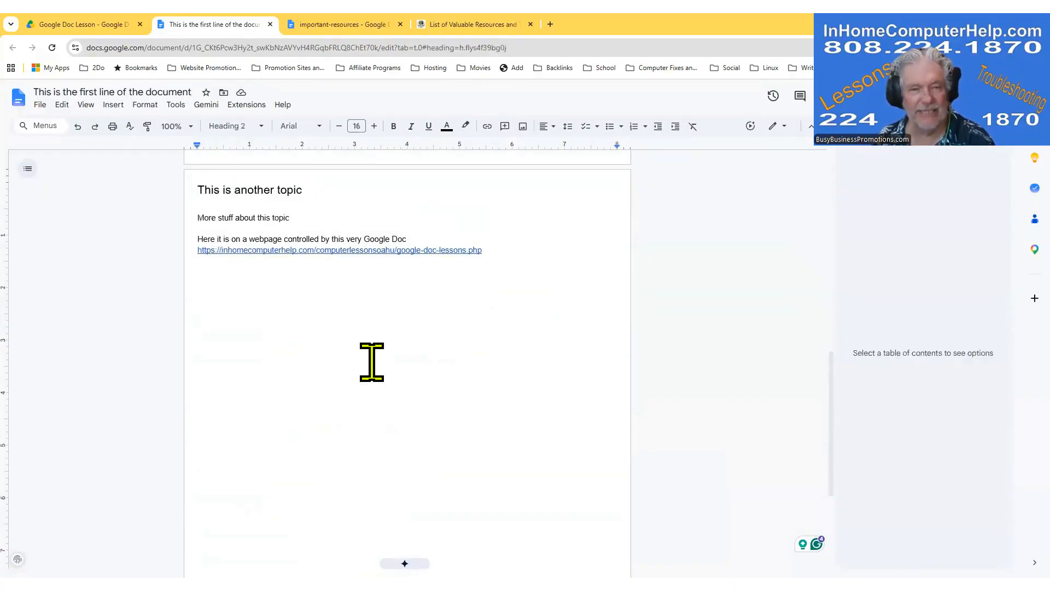
{"action": "scroll", "coordinate": [372, 361], "scroll_direction": "up", "scroll_amount": 10}
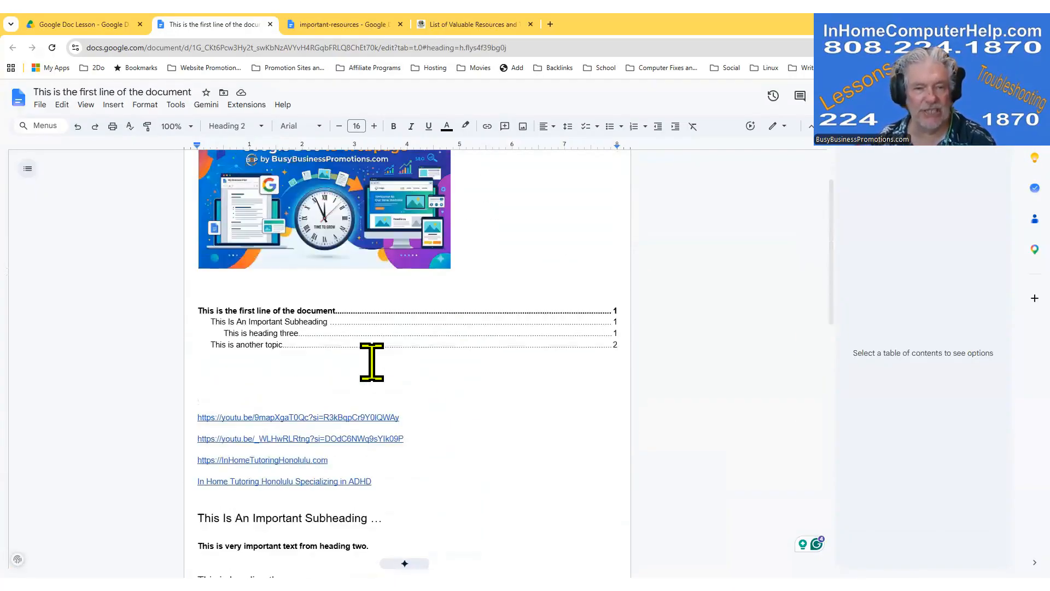
{"action": "left_click", "coordinate": [291, 311]}
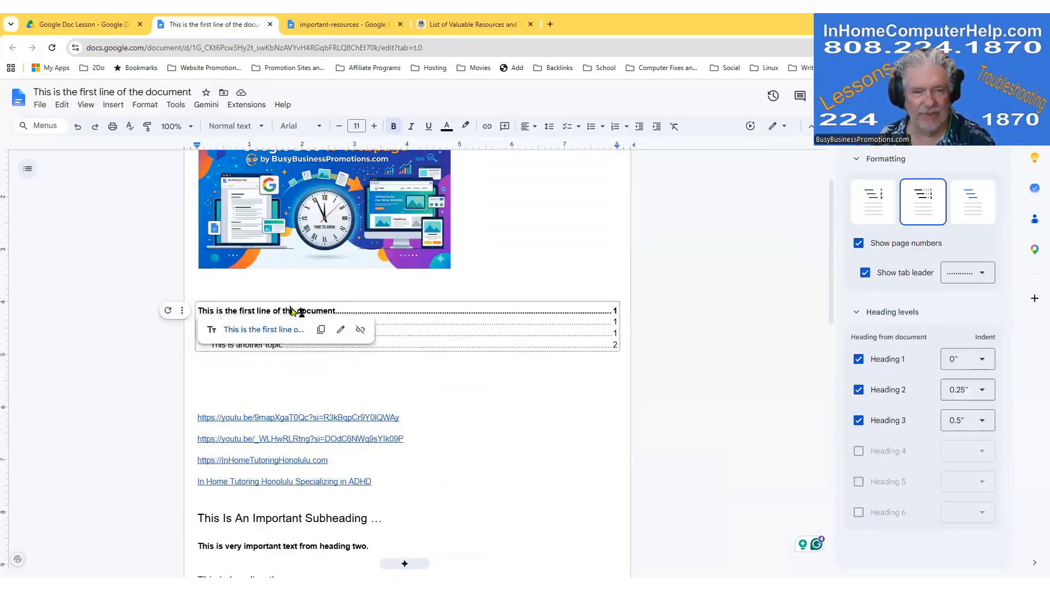
{"action": "left_click", "coordinate": [287, 330]}
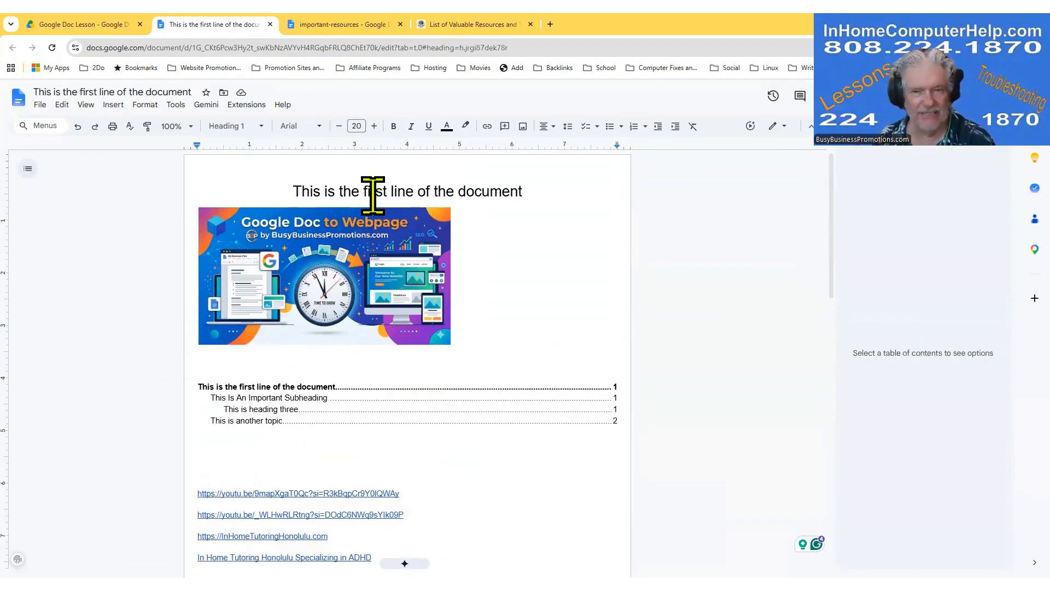
{"action": "left_click", "coordinate": [289, 400]}
{"action": "left_click", "coordinate": [284, 417]}
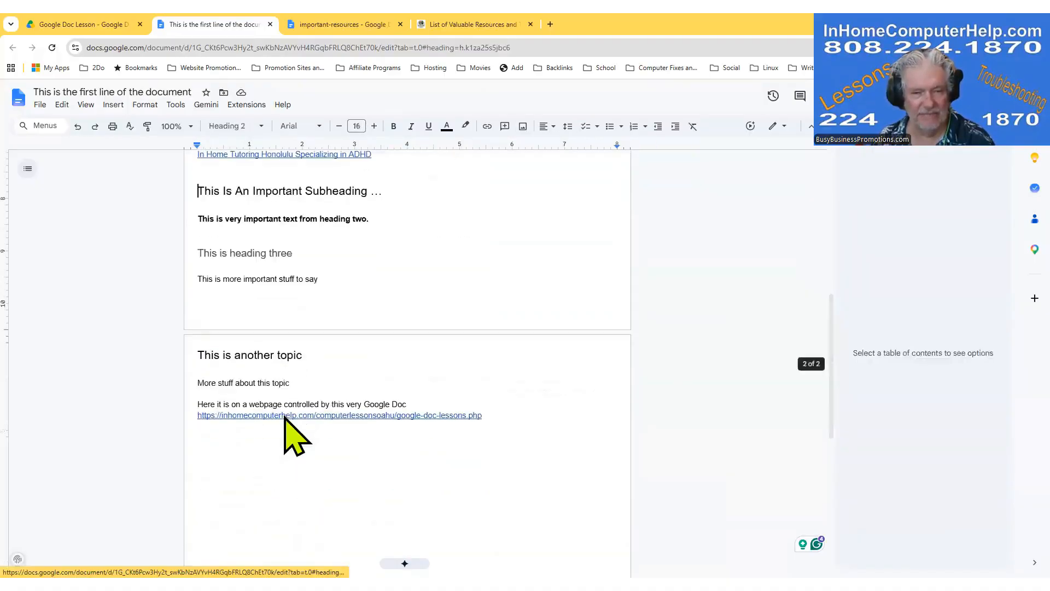
{"action": "scroll", "coordinate": [640, 402], "scroll_direction": "up", "scroll_amount": 7}
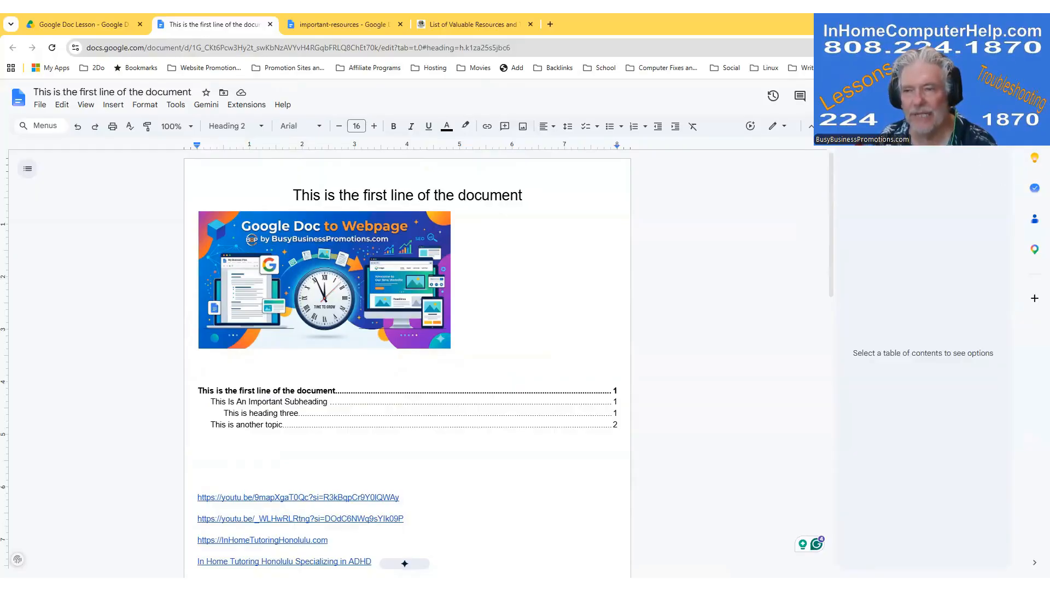
- Switch the table of contents to the Links format, exclude Heading 1 entries, and close its options
{"action": "left_click", "coordinate": [995, 130]}
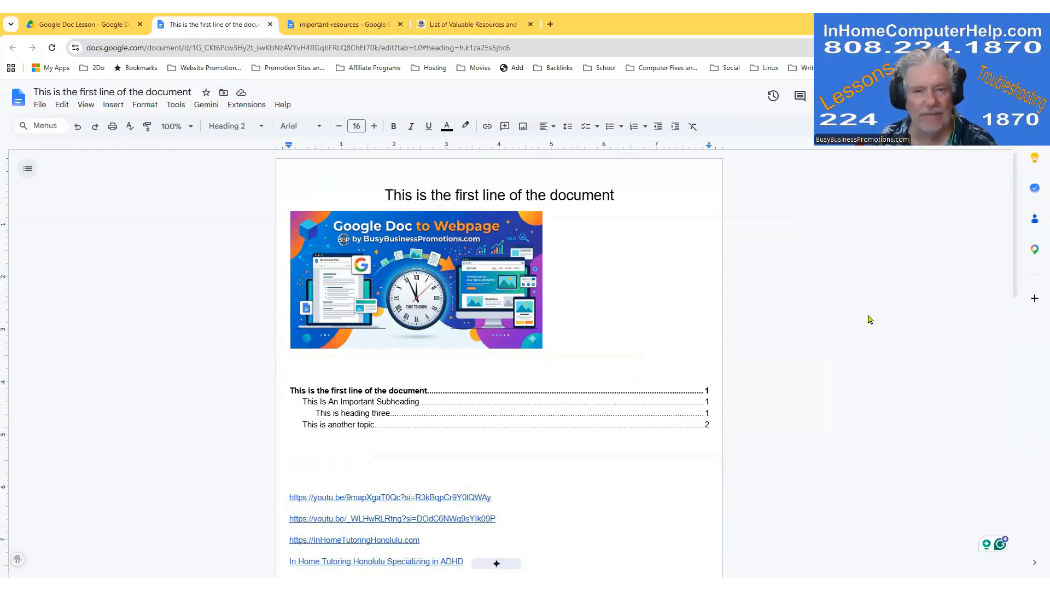
{"action": "left_click", "coordinate": [298, 410]}
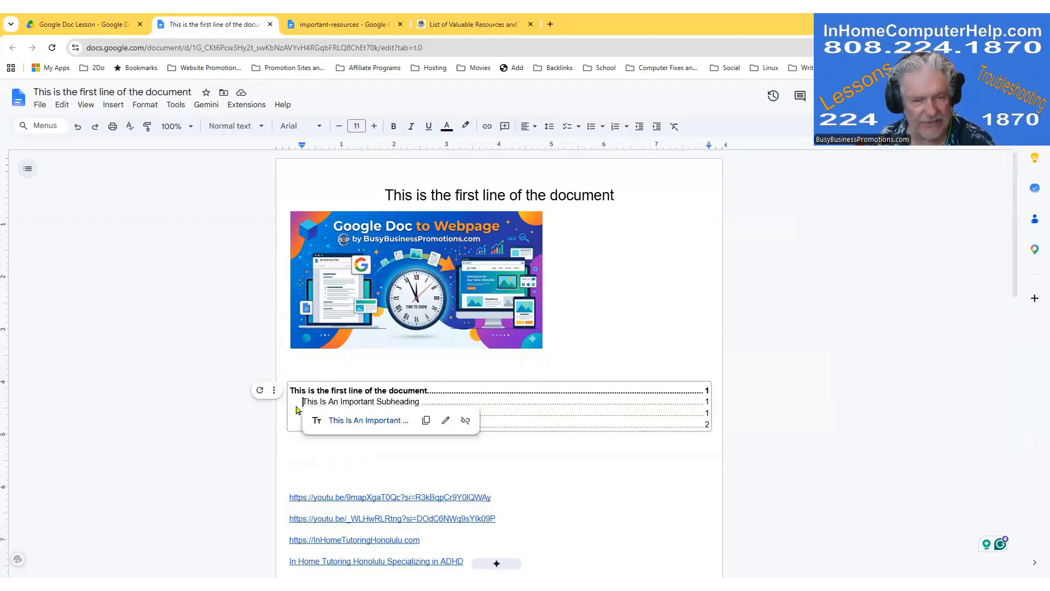
{"action": "left_click", "coordinate": [274, 390]}
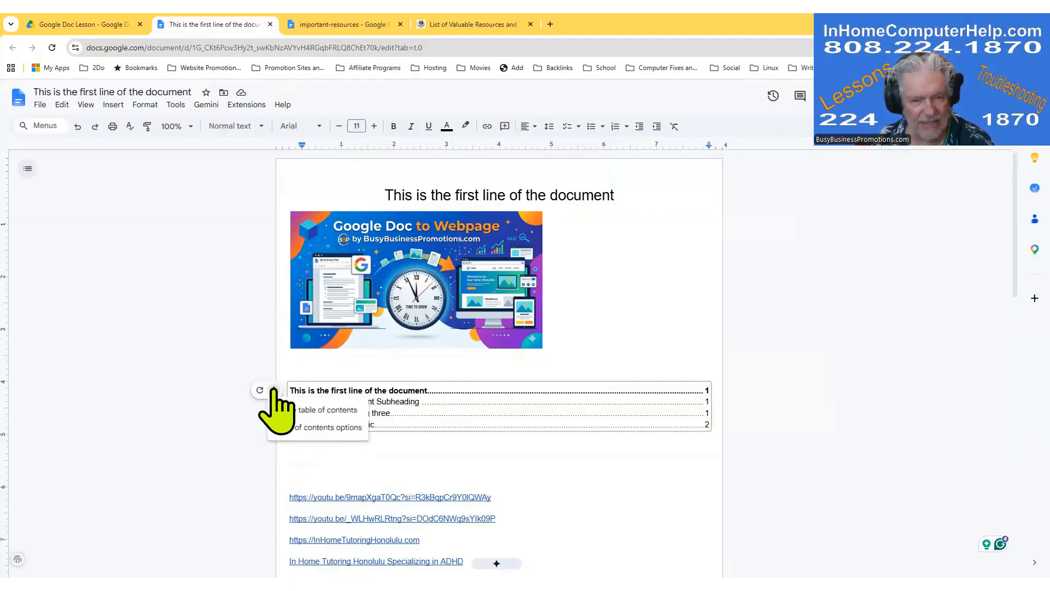
{"action": "left_click", "coordinate": [309, 428]}
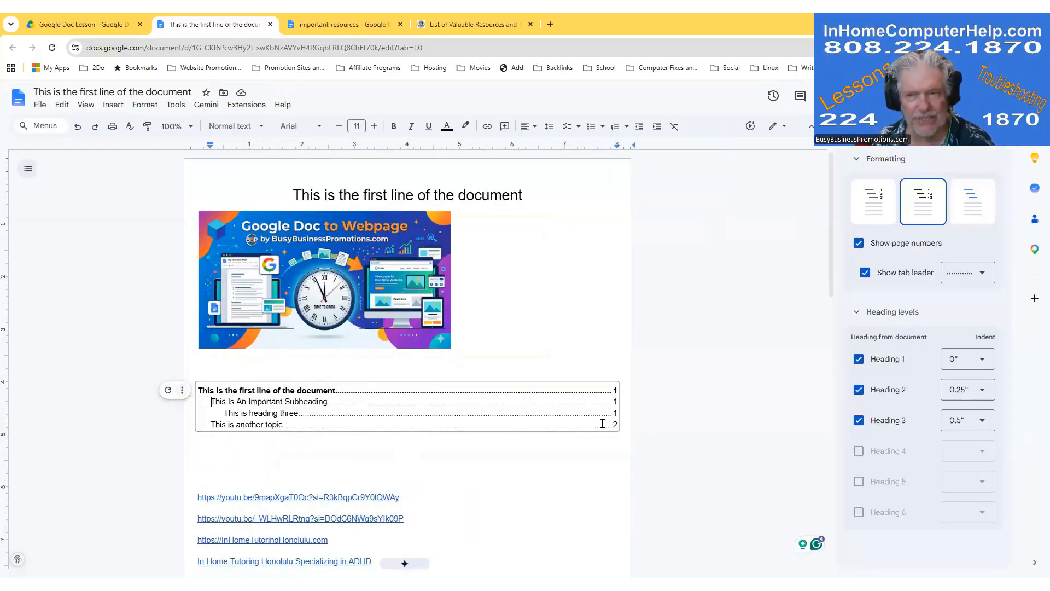
{"action": "left_click", "coordinate": [972, 202]}
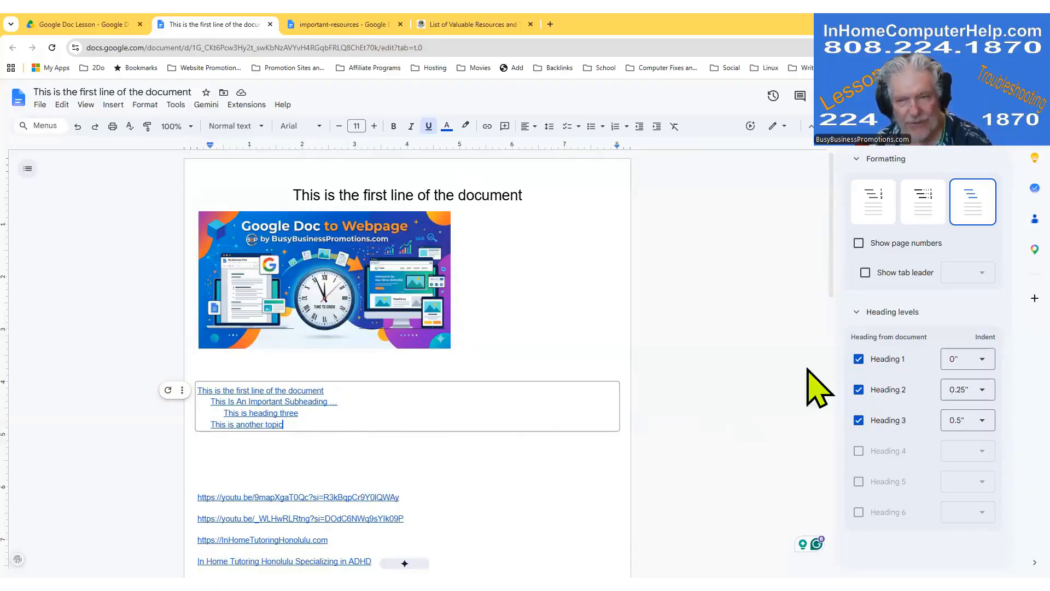
{"action": "left_click", "coordinate": [859, 359]}
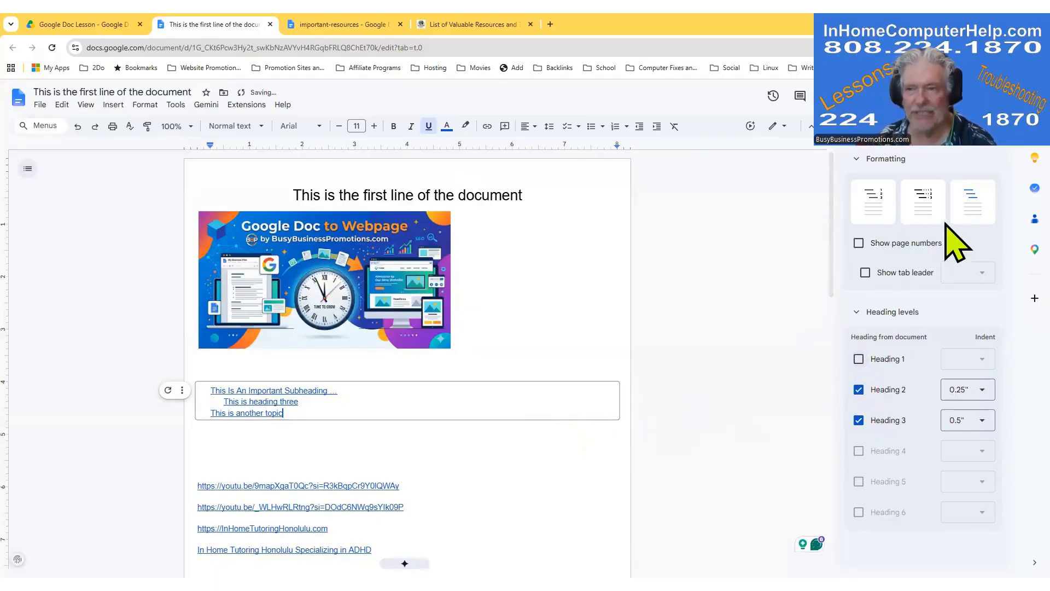
{"action": "left_click", "coordinate": [998, 160]}
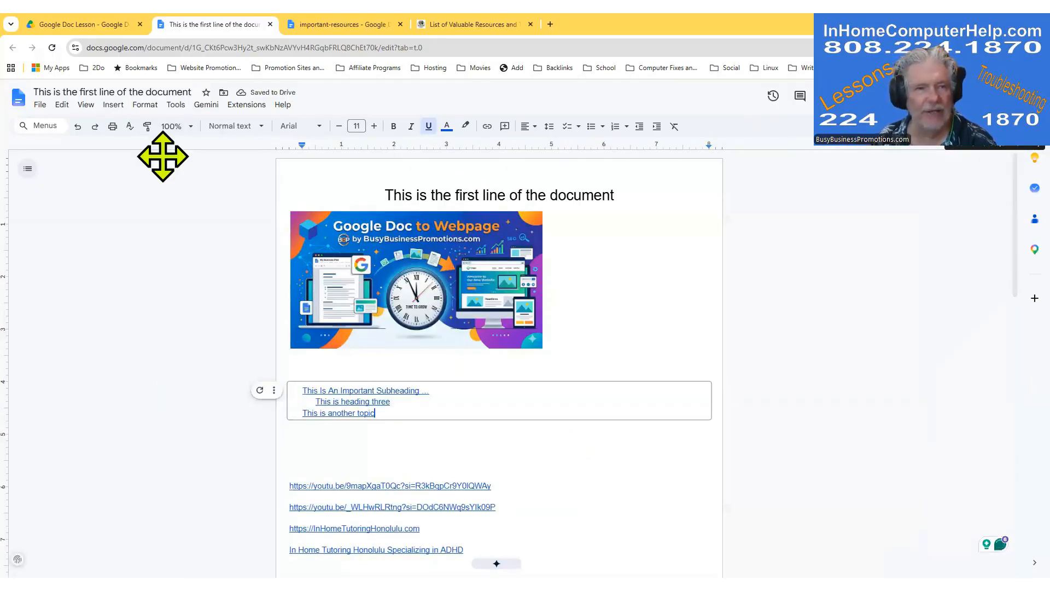
{"action": "left_click", "coordinate": [112, 104]}
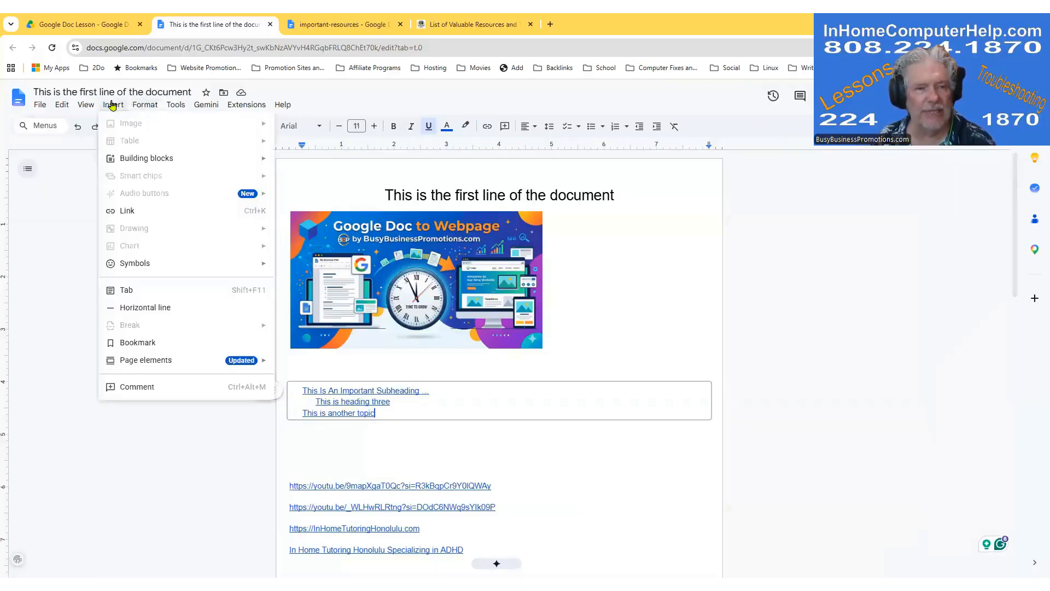
{"action": "mouse_move", "coordinate": [159, 360]}
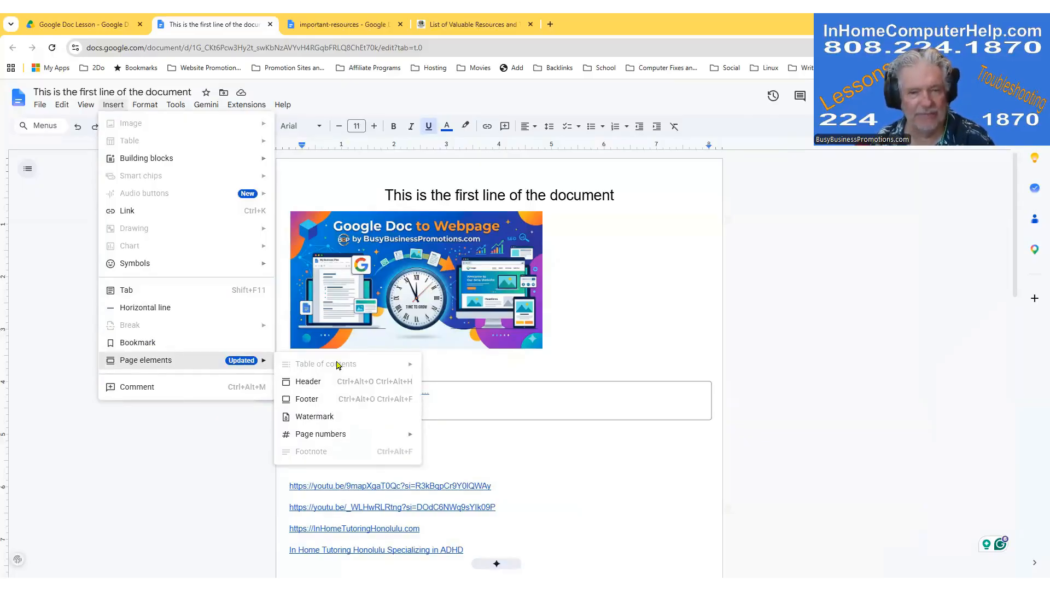
- Delete the trailing ellipsis from the "This Is An Important Subheading" entry in the table of contents, leaving no extra line below it
{"action": "left_click", "coordinate": [528, 403]}
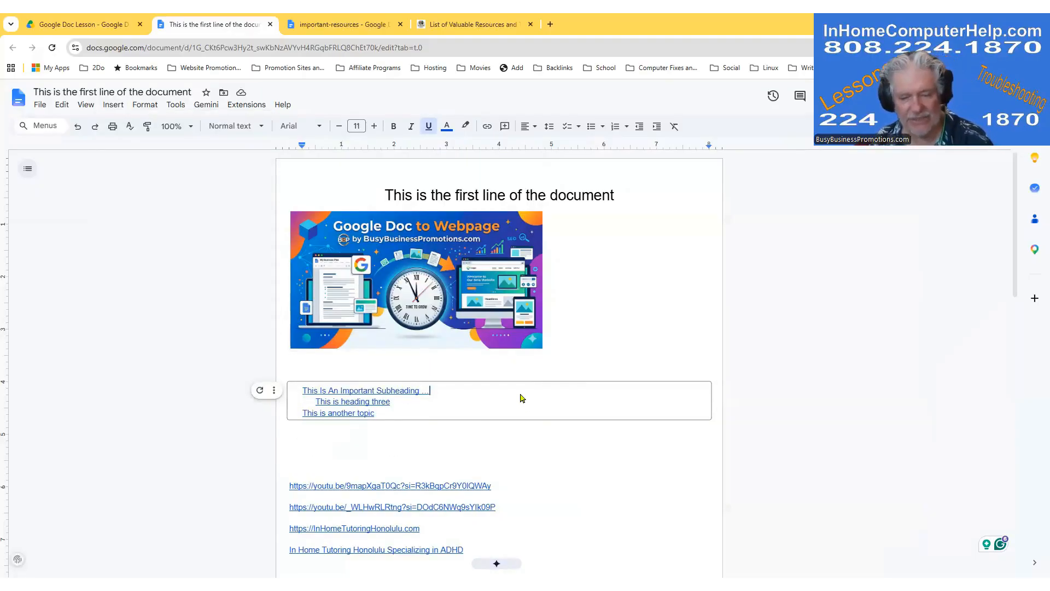
{"action": "key", "text": "BackSpace"}
{"action": "key", "text": "BackSpace"}
{"action": "key", "text": "BackSpace"}
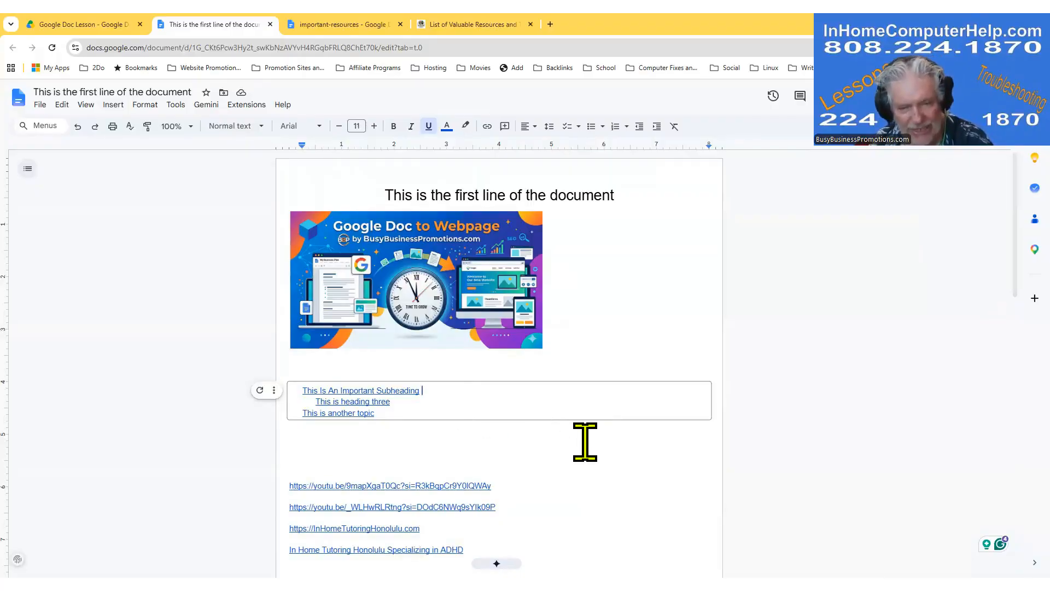
{"action": "key", "text": "Return"}
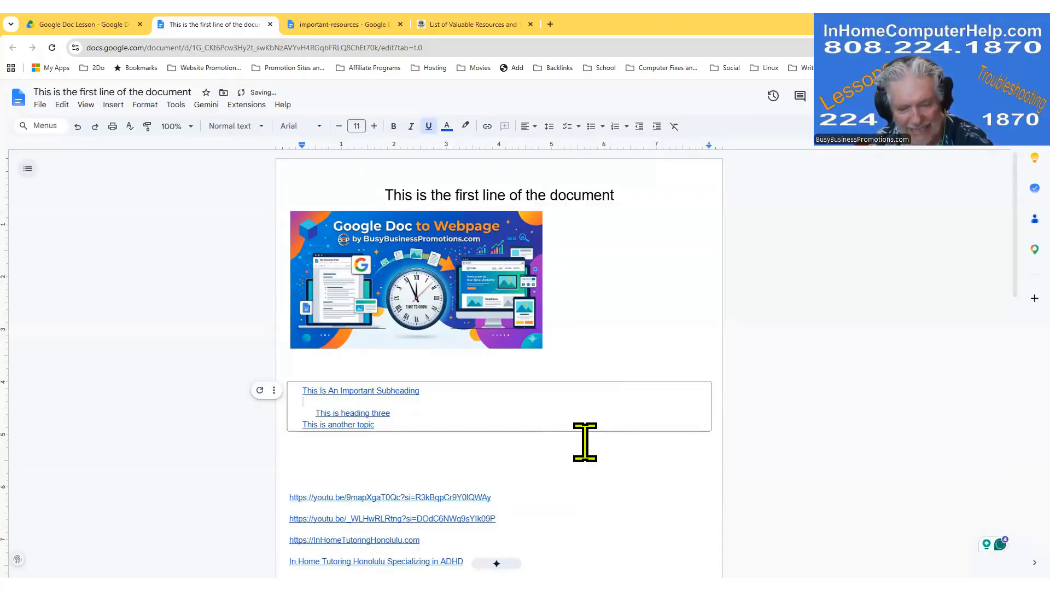
{"action": "key", "text": "BackSpace"}
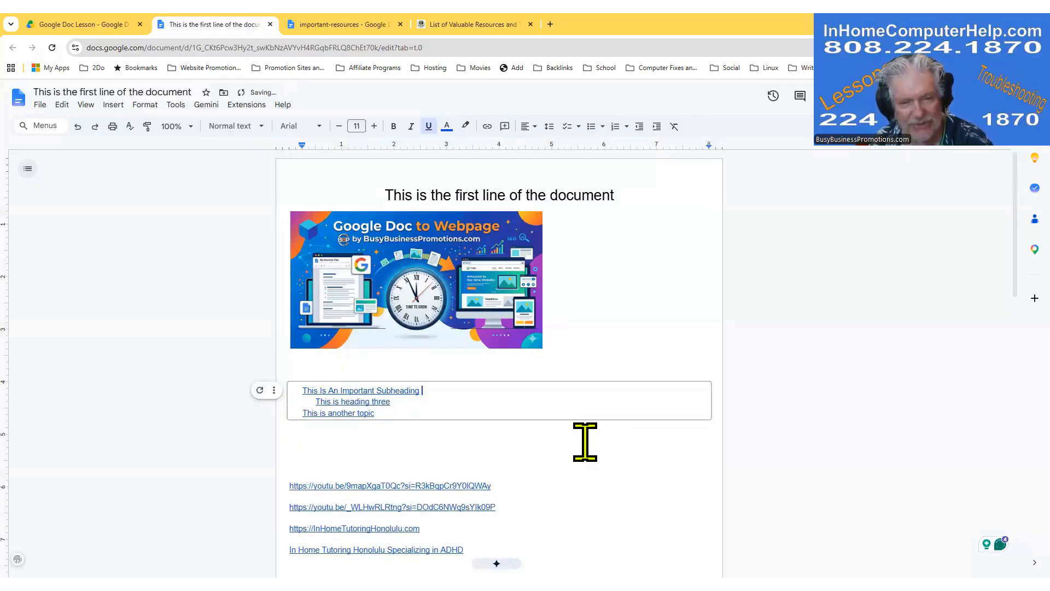
- Add a new line reading "This is heading 4" directly below the "This is heading three" heading in the document body
{"action": "scroll", "coordinate": [615, 469], "scroll_direction": "down", "scroll_amount": 3}
{"action": "scroll", "coordinate": [617, 470], "scroll_direction": "down", "scroll_amount": 2}
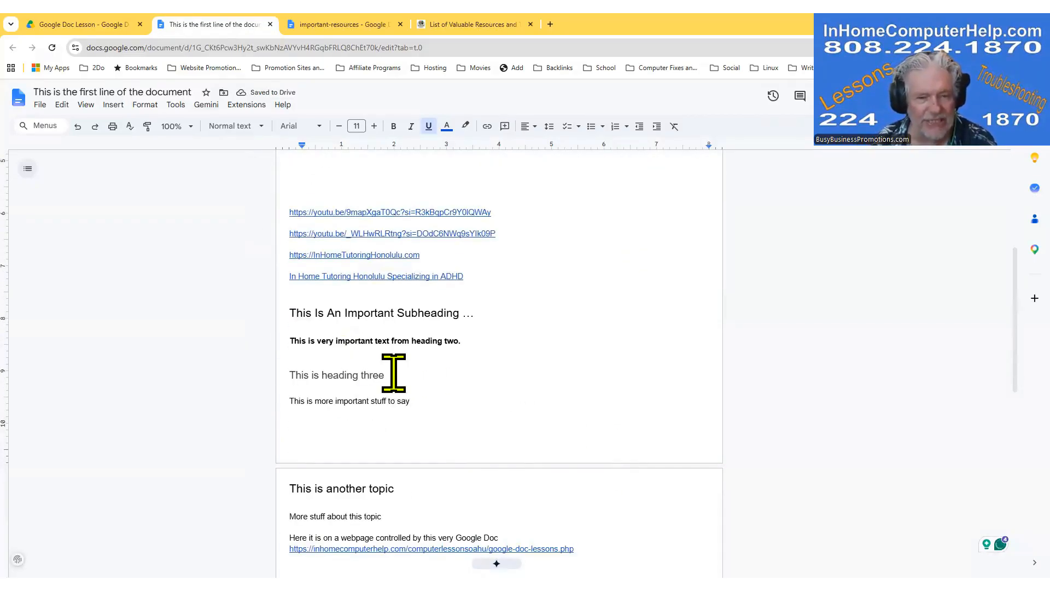
{"action": "left_click", "coordinate": [355, 374]}
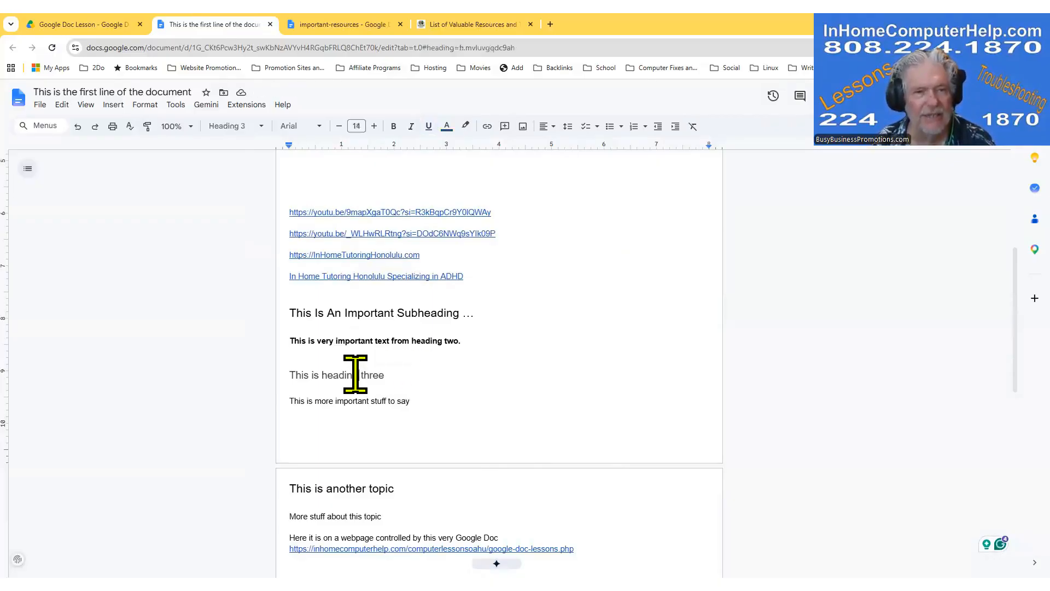
{"action": "left_click", "coordinate": [452, 374]}
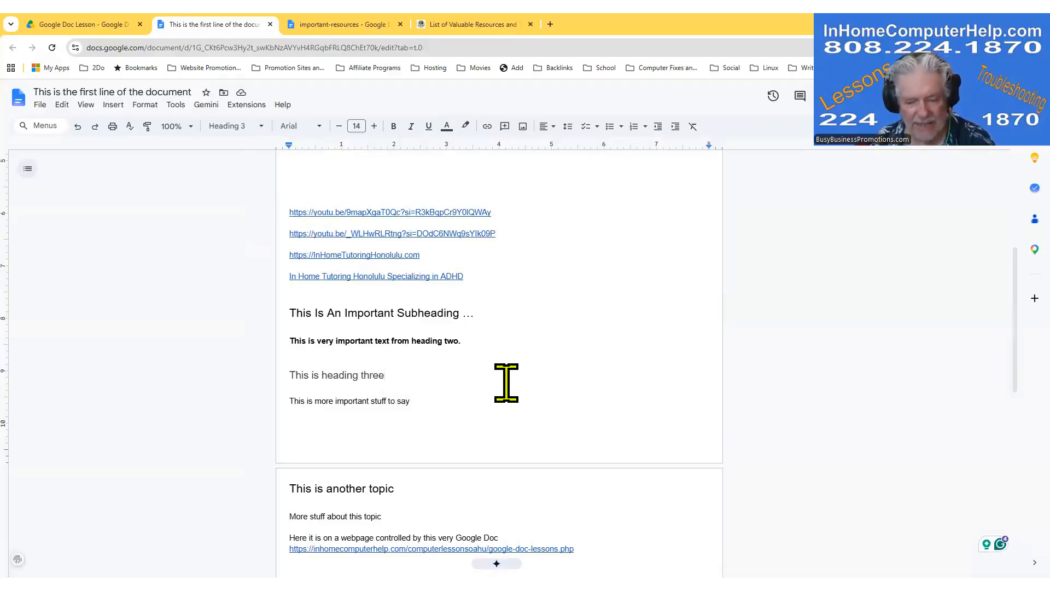
{"action": "key", "text": "Return"}
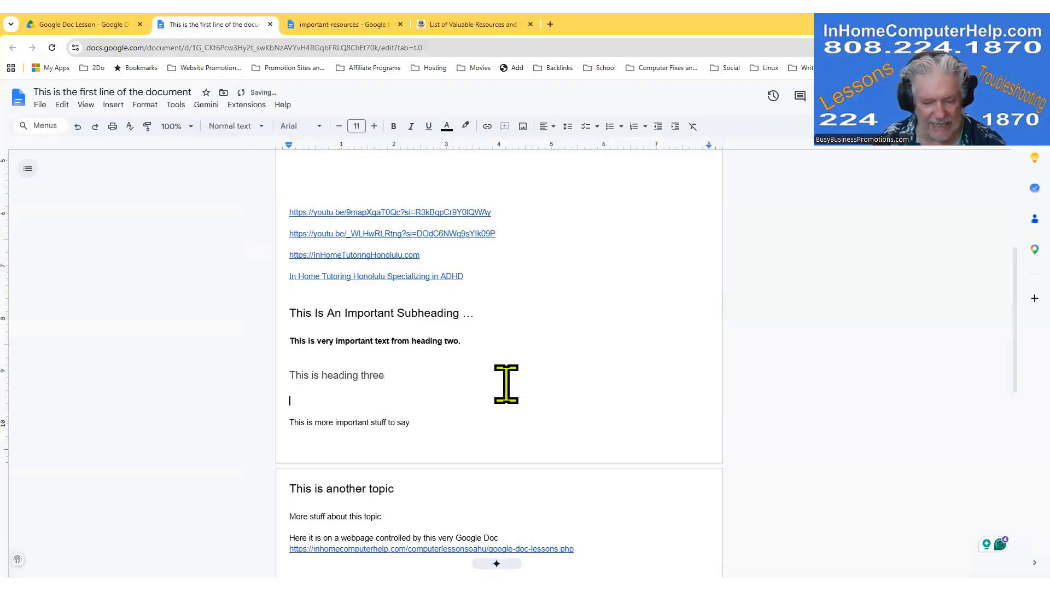
{"action": "type", "text": "Thi"}
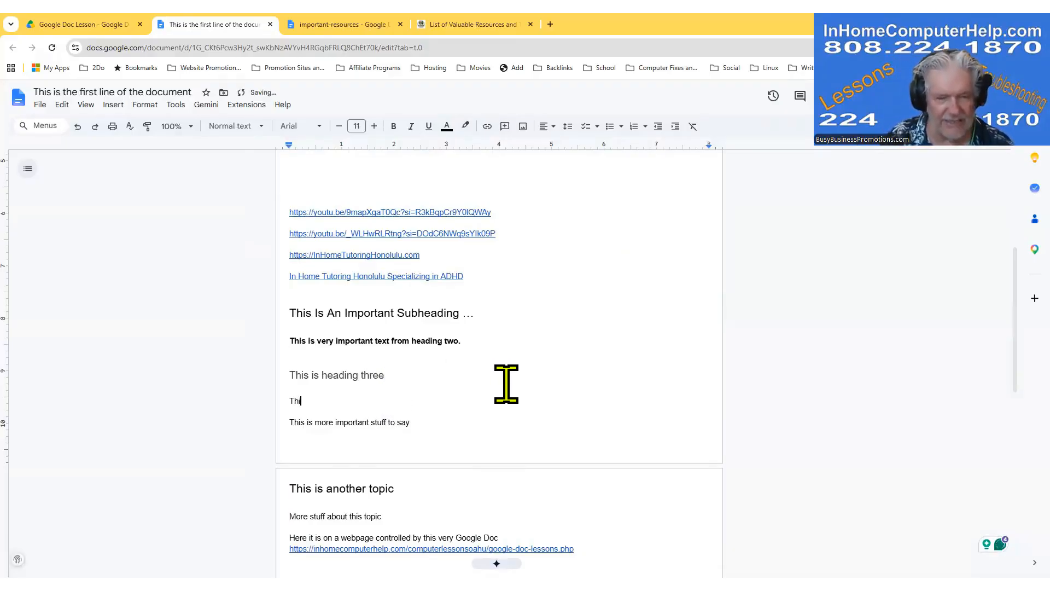
{"action": "type", "text": "s is head"}
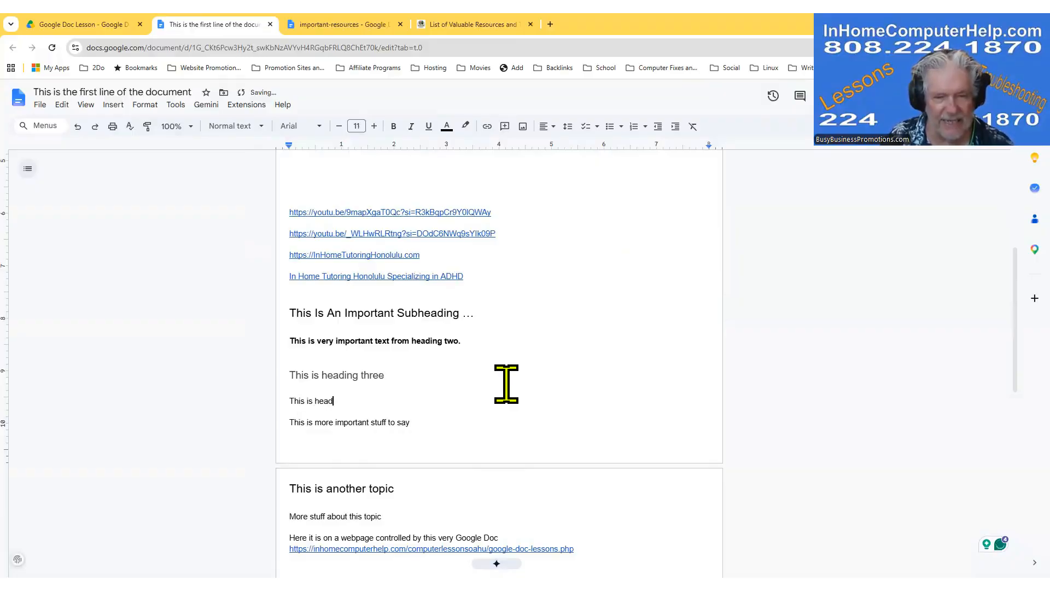
{"action": "type", "text": "ing 4"}
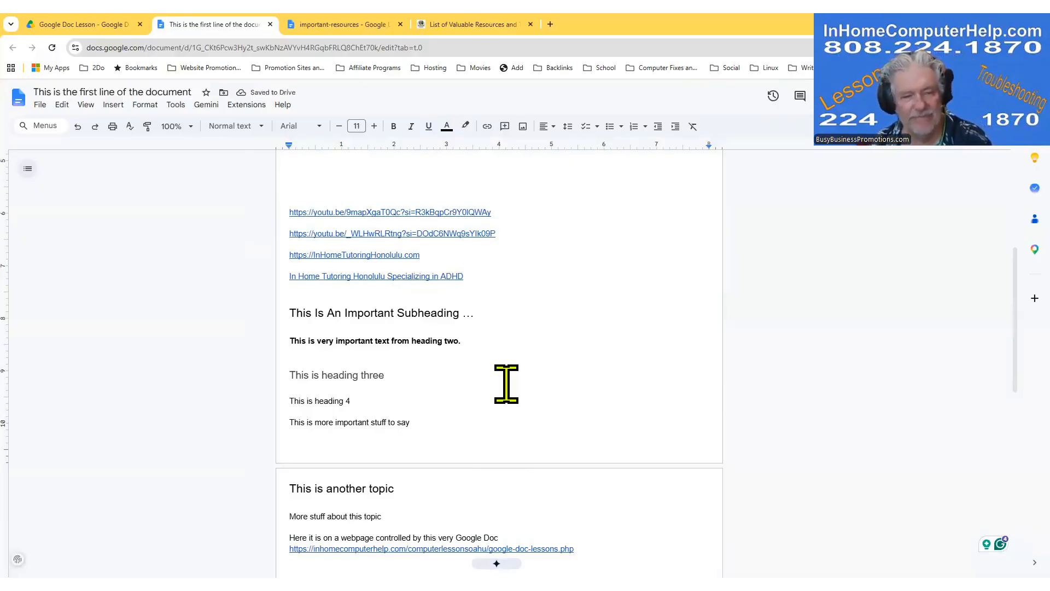
- Update the table of contents near the start of the document while "This is heading 4" is still normal text
{"action": "scroll", "coordinate": [506, 382], "scroll_direction": "up", "scroll_amount": 5}
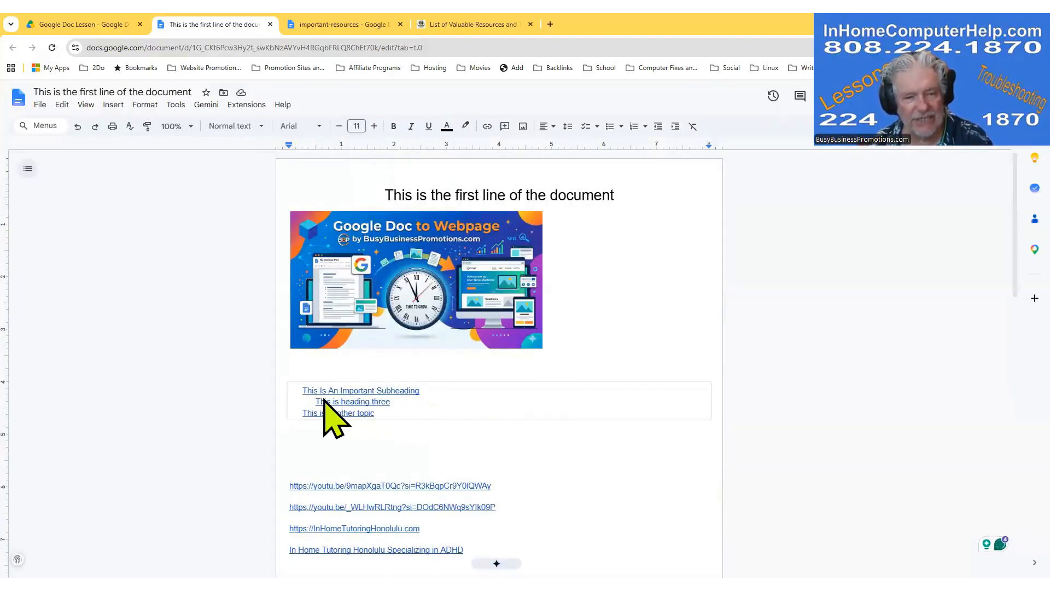
{"action": "left_click", "coordinate": [278, 399]}
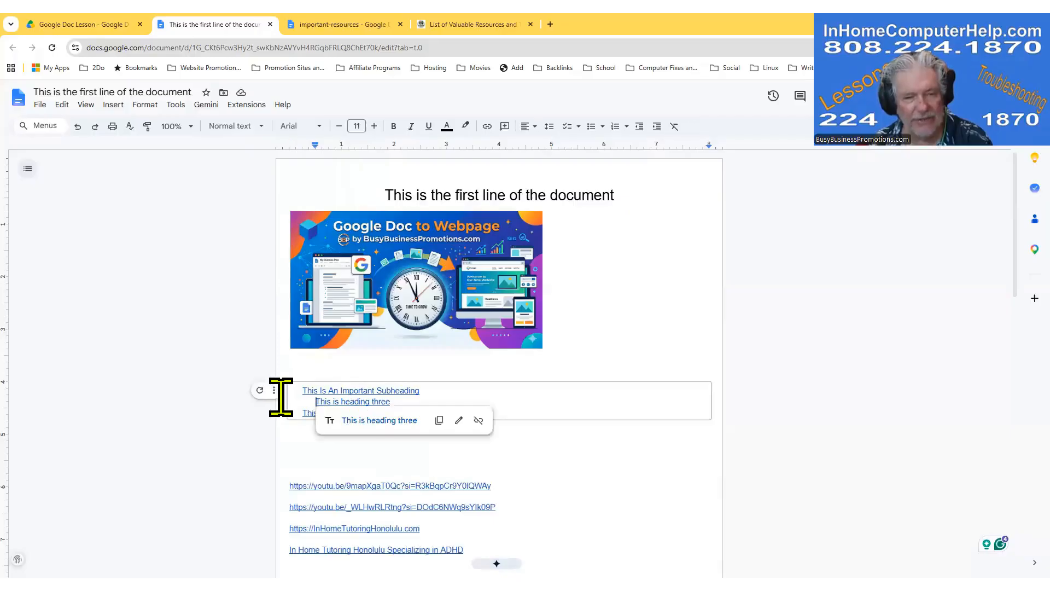
{"action": "left_click_drag", "start_coordinate": [279, 399], "coordinate": [295, 421]}
{"action": "left_click", "coordinate": [294, 401]}
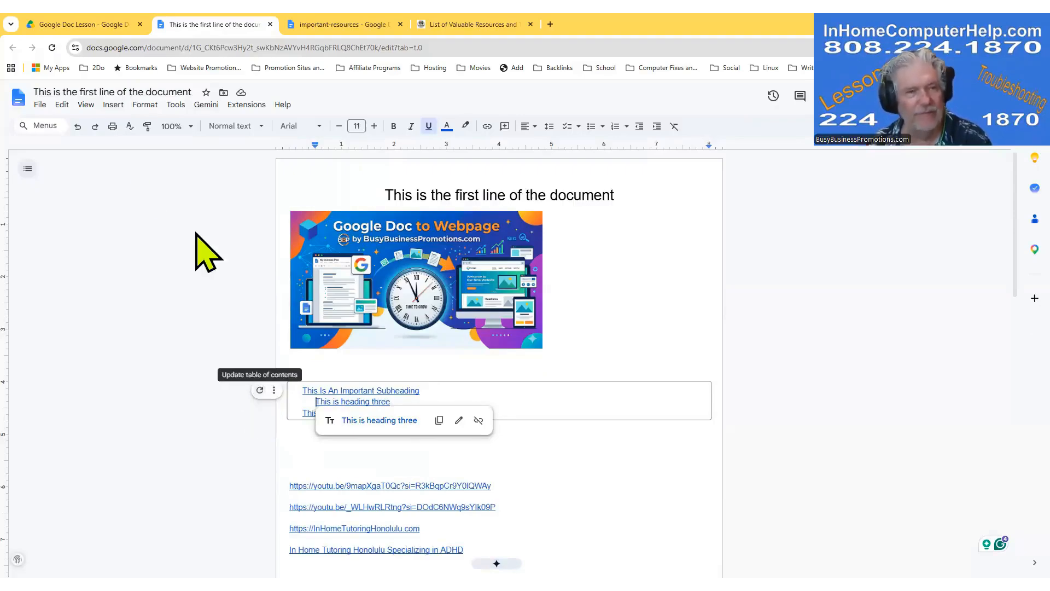
{"action": "left_click", "coordinate": [52, 47]}
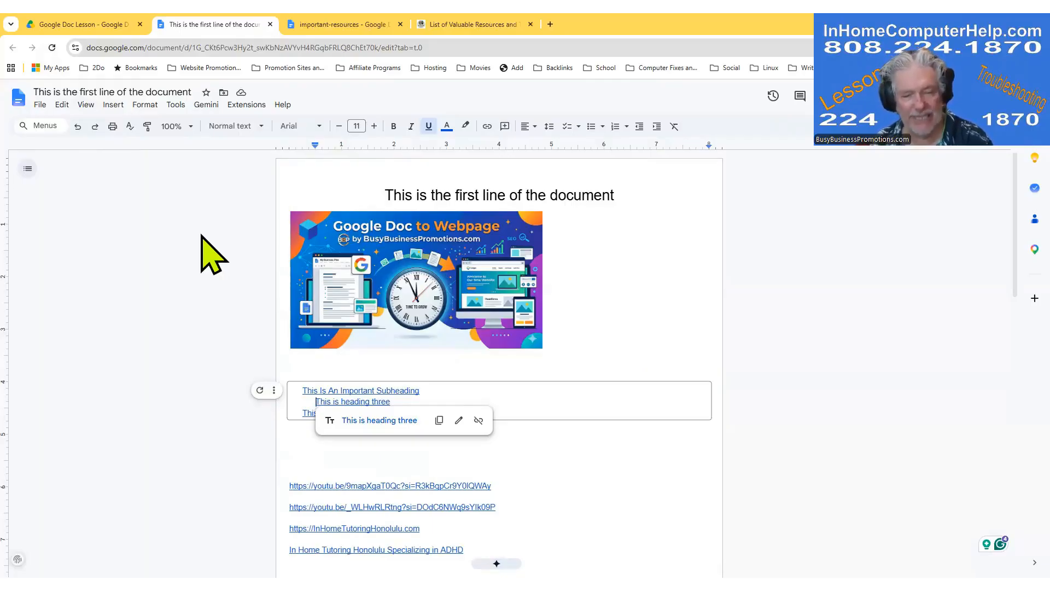
{"action": "left_click", "coordinate": [260, 392]}
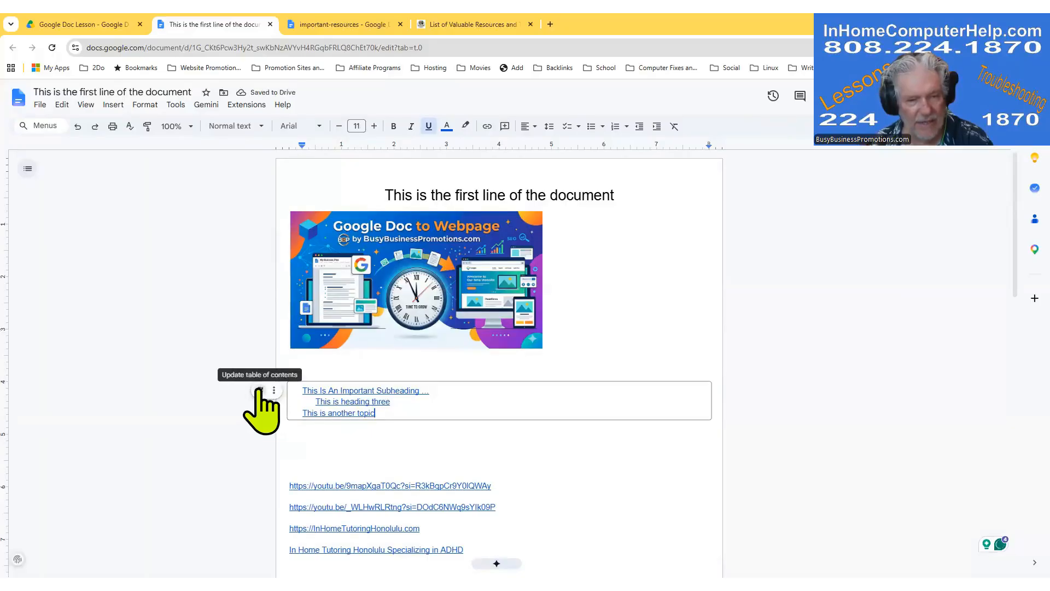
{"action": "left_click", "coordinate": [261, 390]}
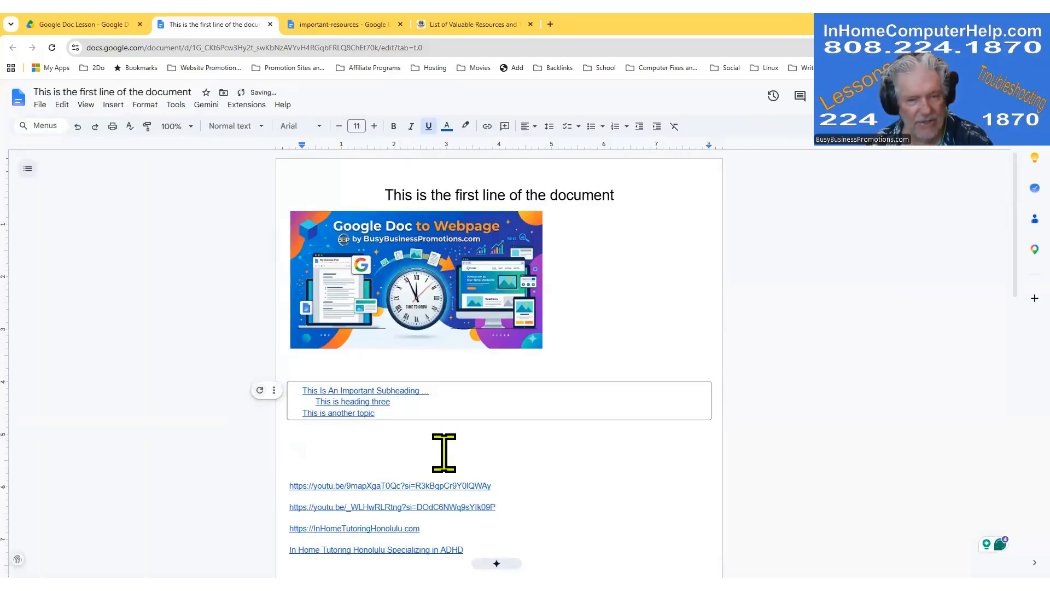
- Apply the Heading 3 style to the "This is heading 4" line in the document body
{"action": "scroll", "coordinate": [542, 453], "scroll_direction": "down", "scroll_amount": 1}
{"action": "scroll", "coordinate": [542, 452], "scroll_direction": "down", "scroll_amount": 1}
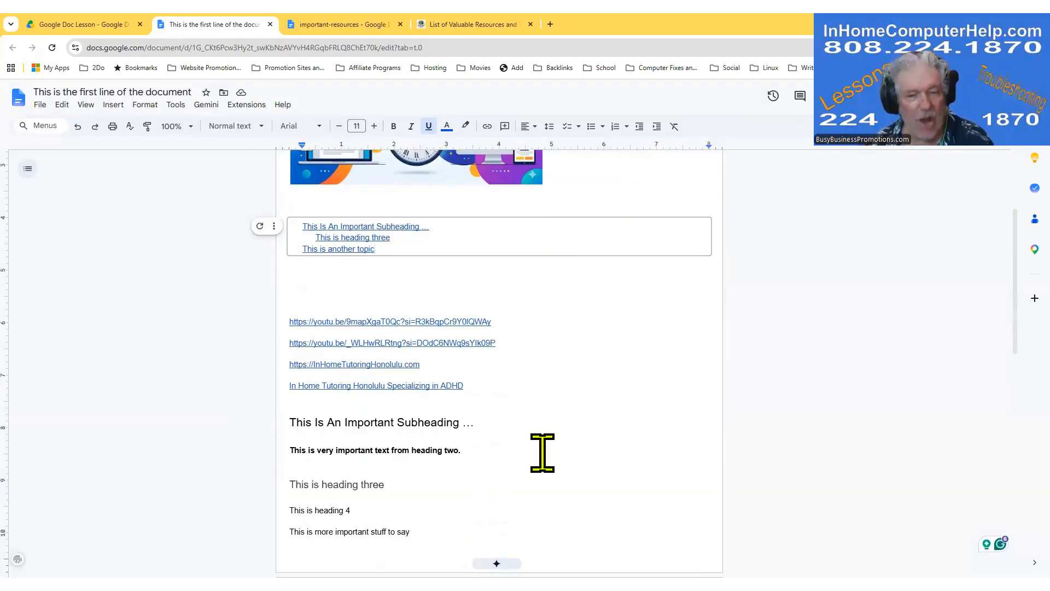
{"action": "scroll", "coordinate": [542, 452], "scroll_direction": "down", "scroll_amount": 1}
{"action": "left_click", "coordinate": [334, 453]}
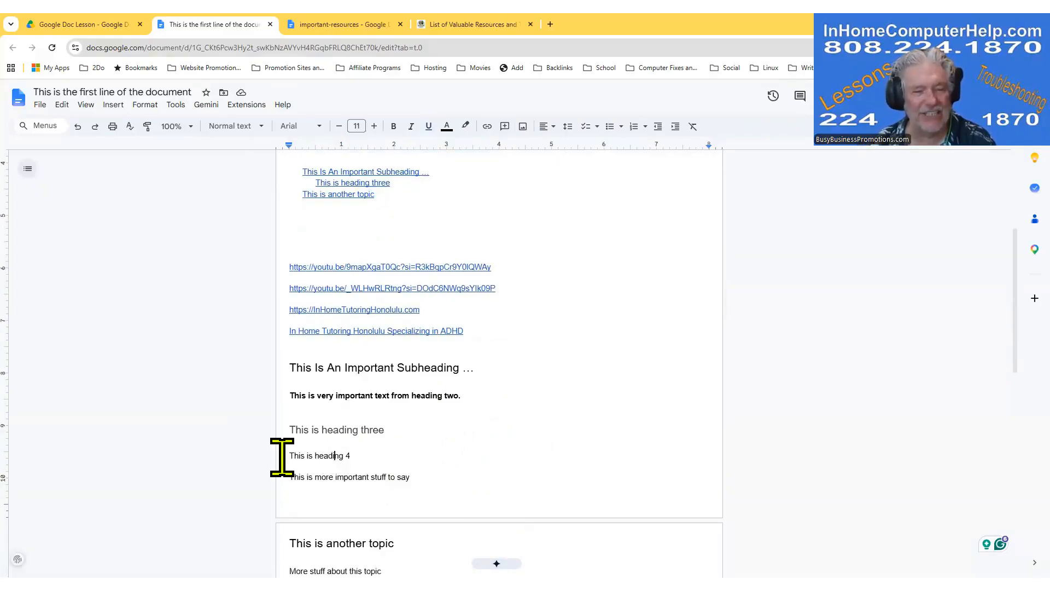
{"action": "left_click_drag", "start_coordinate": [281, 456], "coordinate": [370, 457]}
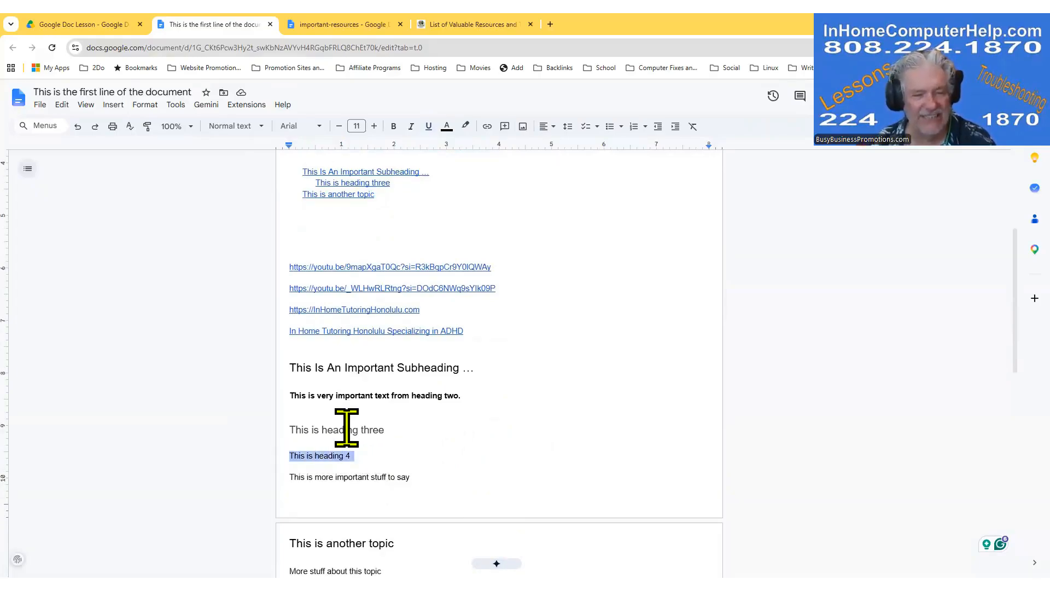
{"action": "left_click", "coordinate": [232, 126]}
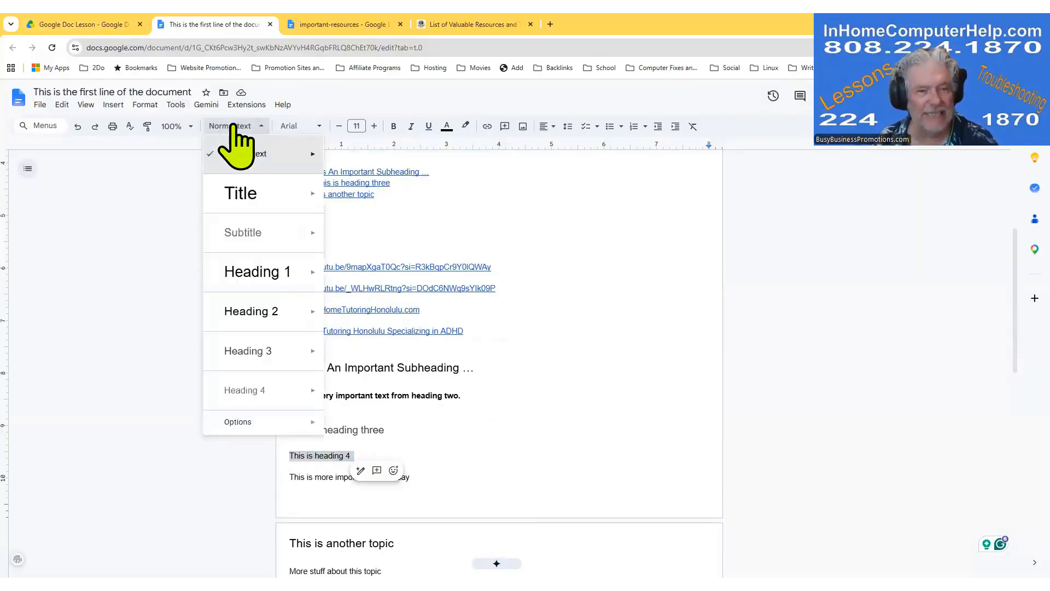
{"action": "mouse_move", "coordinate": [268, 350]}
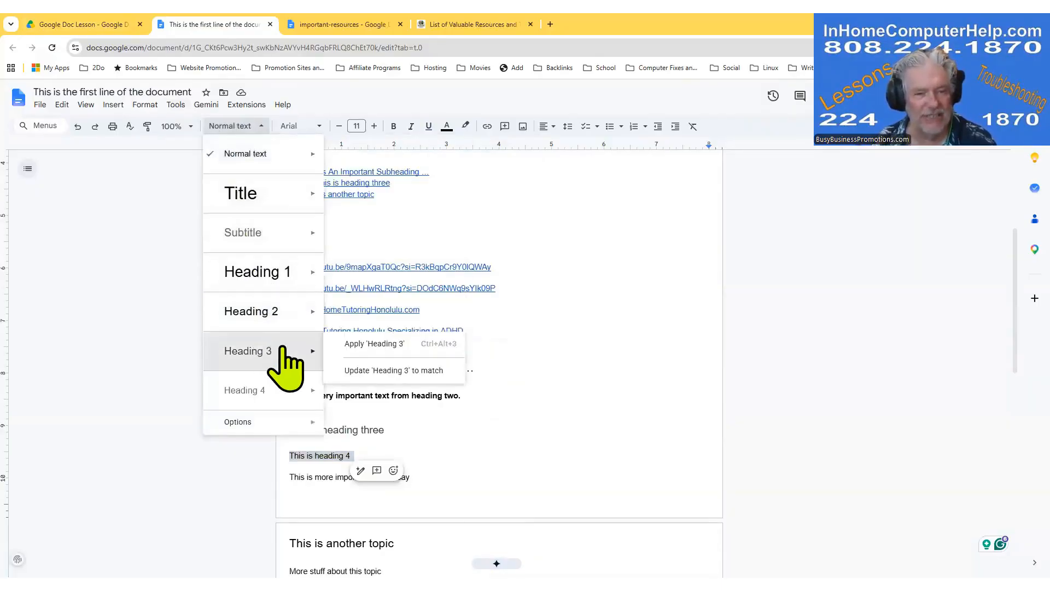
{"action": "left_click", "coordinate": [350, 344]}
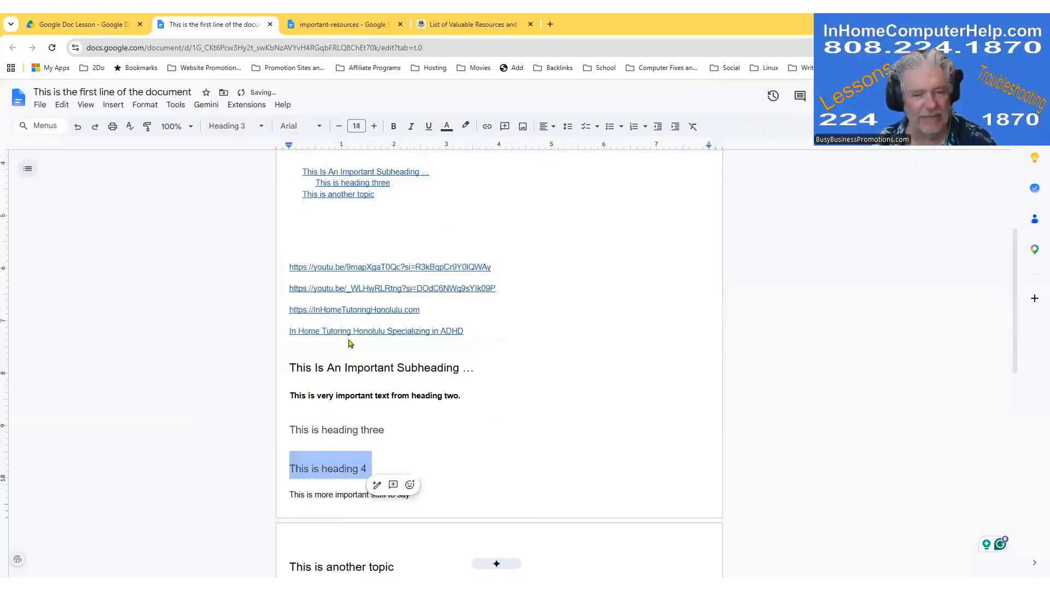
{"action": "left_click", "coordinate": [558, 368]}
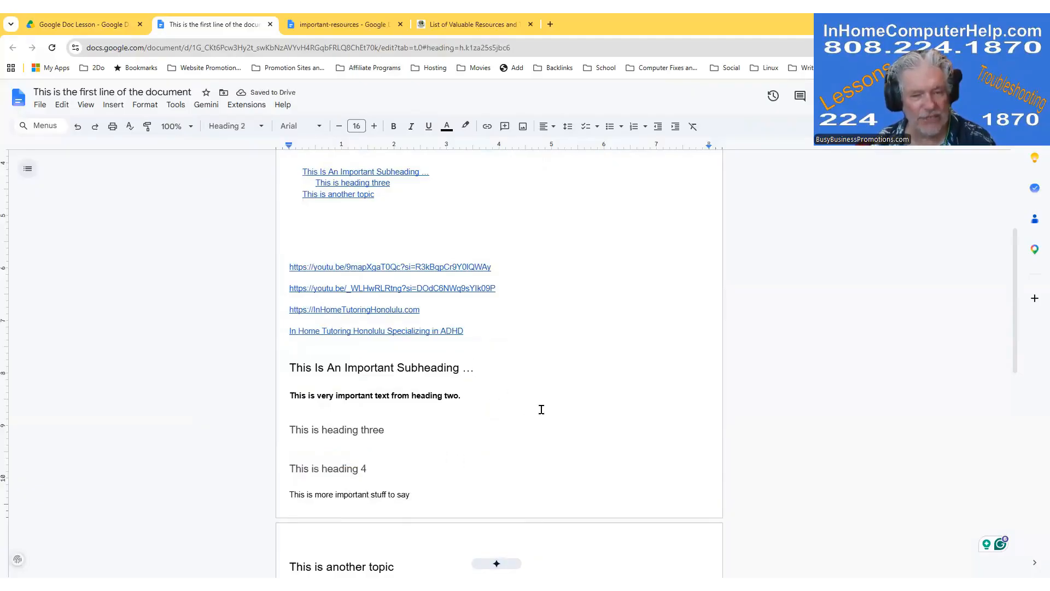
- Refresh the table of contents to include the newly styled "This is heading 4" heading
{"action": "scroll", "coordinate": [542, 409], "scroll_direction": "up", "scroll_amount": 4}
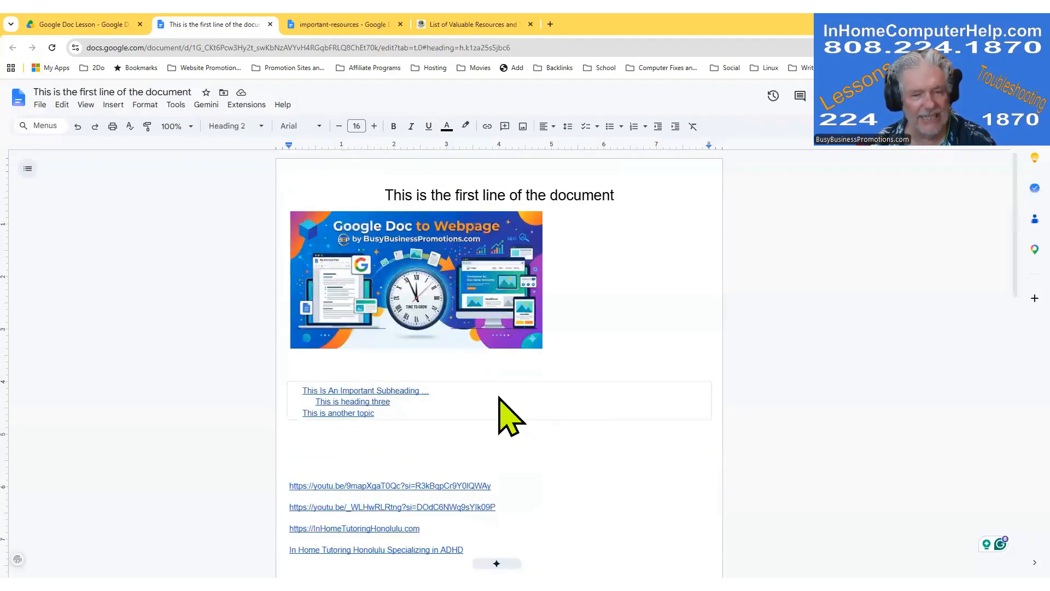
{"action": "left_click", "coordinate": [295, 401]}
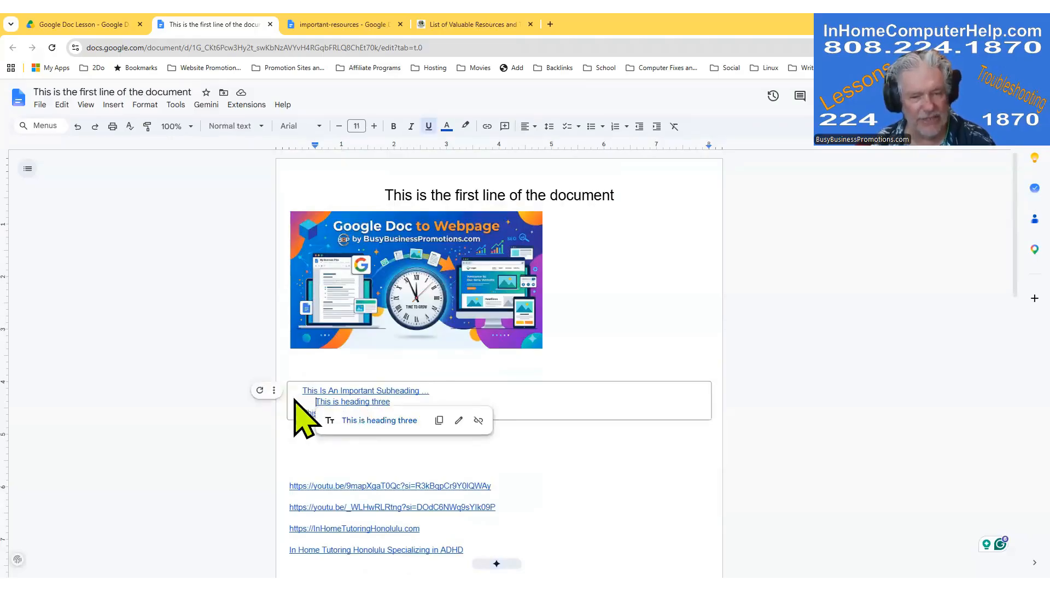
{"action": "left_click", "coordinate": [260, 390]}
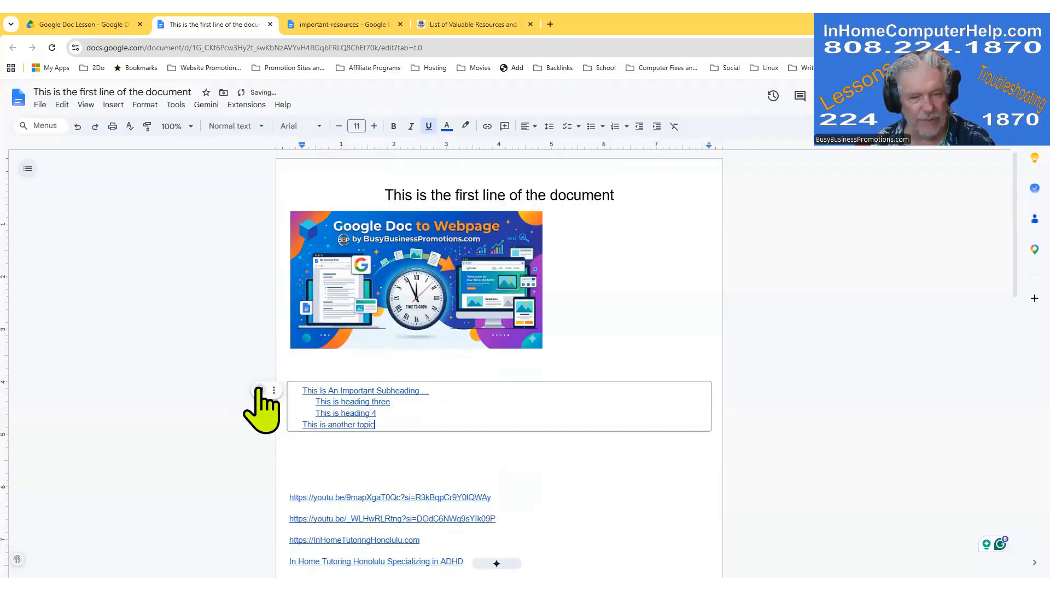
- Test the "This is heading 4" link in the table of contents and return to the start of the document
{"action": "left_click", "coordinate": [360, 414]}
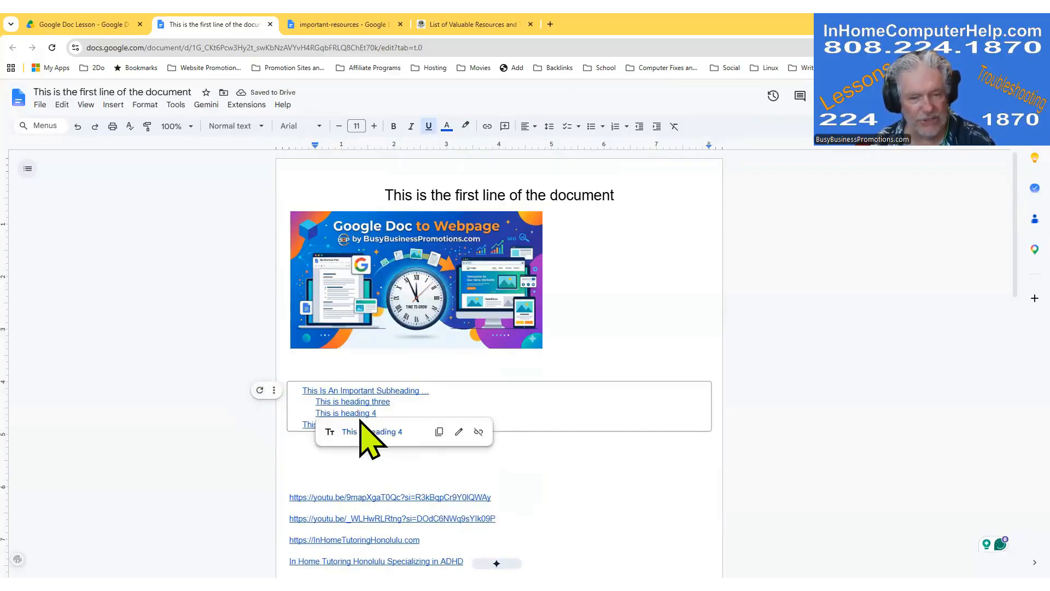
{"action": "left_click", "coordinate": [341, 431]}
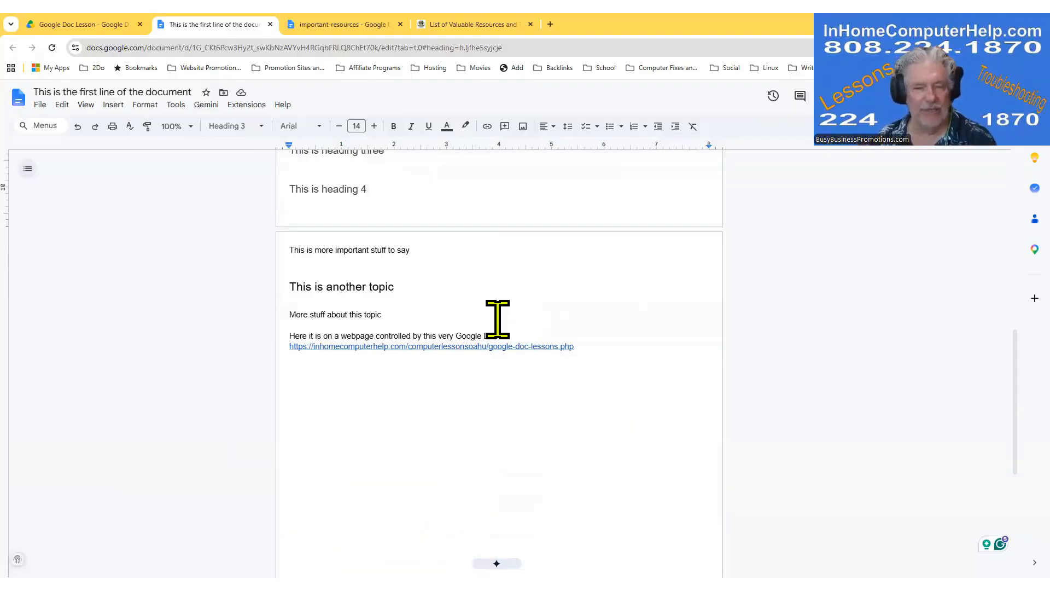
{"action": "scroll", "coordinate": [508, 347], "scroll_direction": "up", "scroll_amount": 10}
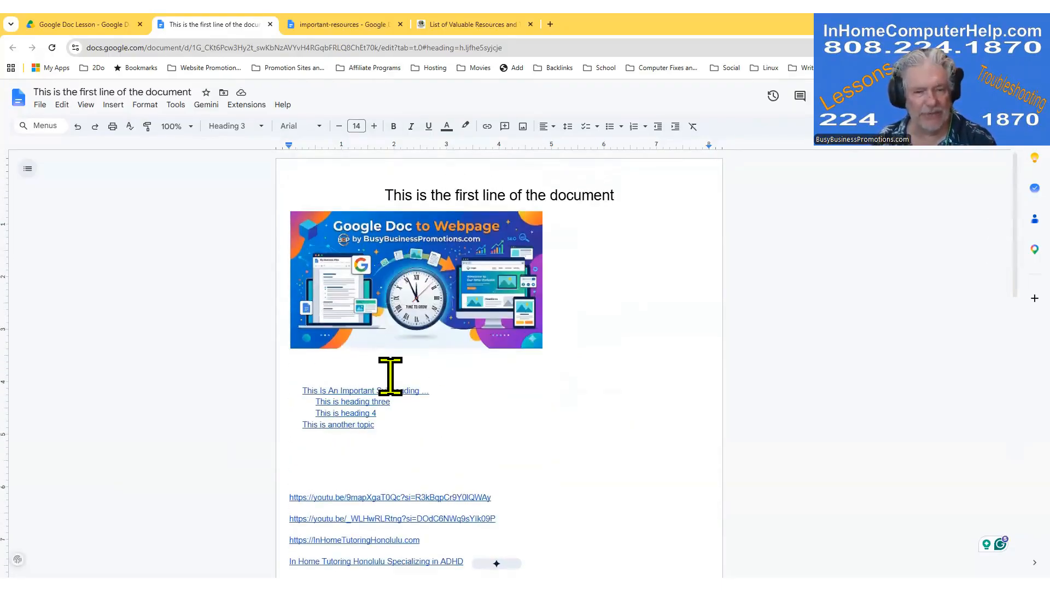
- Enter the caption "Table of Contents for Google Doc to Webpage" on the empty line above the table of contents
{"action": "left_click", "coordinate": [370, 367]}
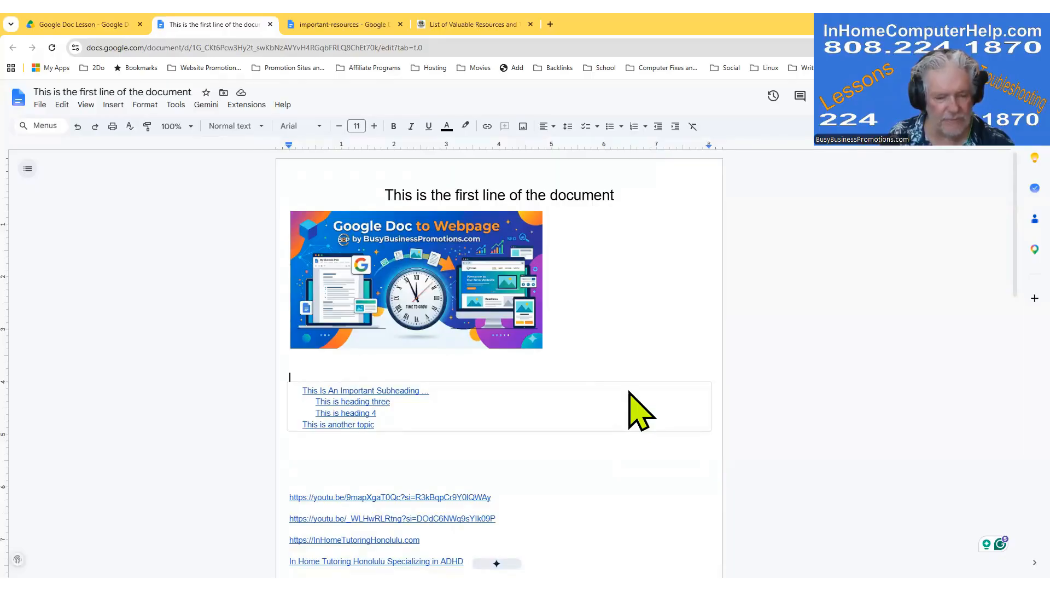
{"action": "type", "text": "Tabl"}
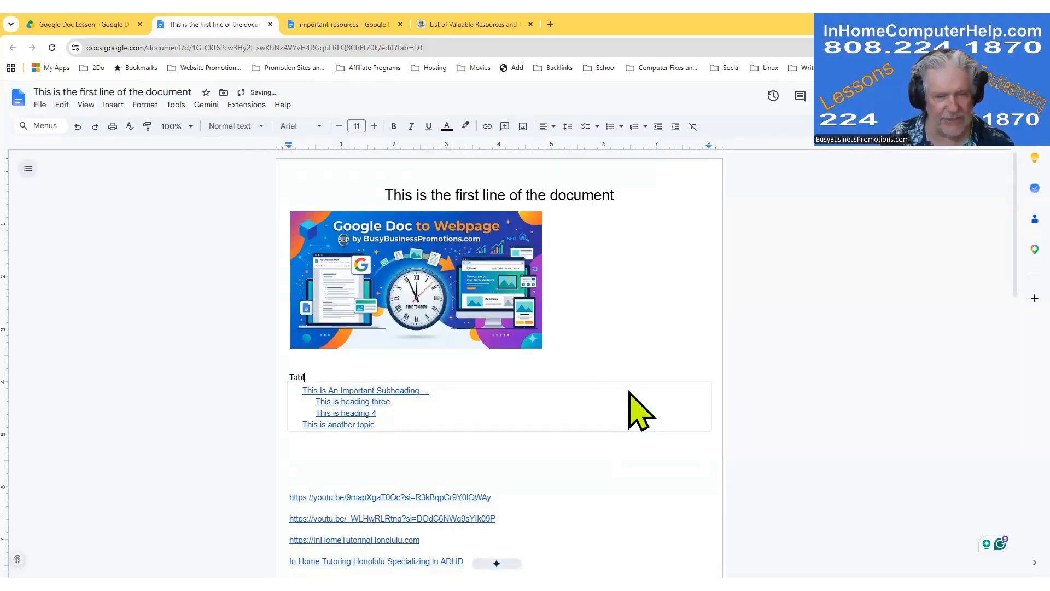
{"action": "type", "text": "e of "}
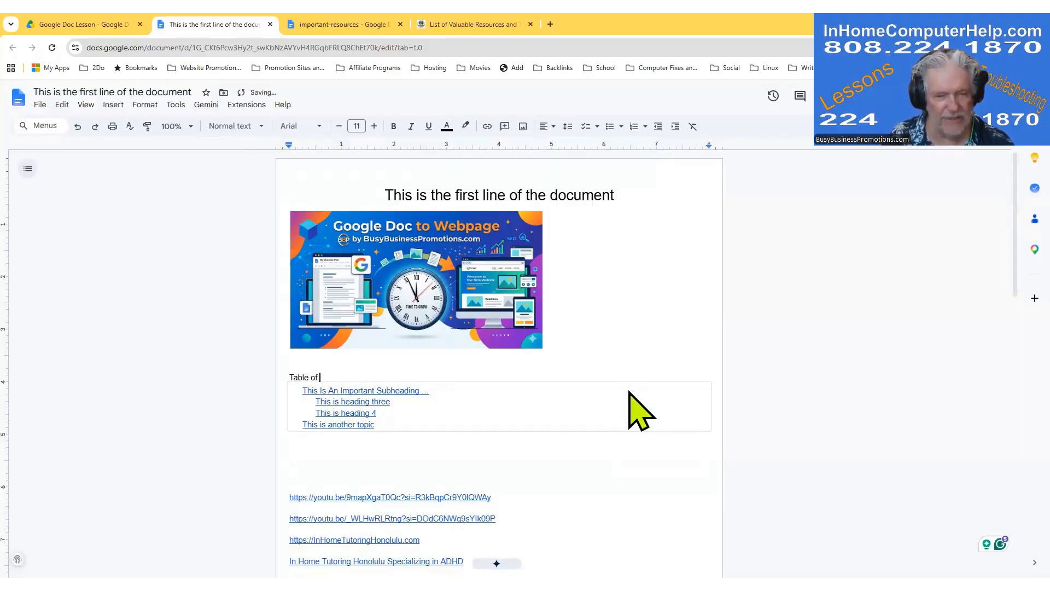
{"action": "type", "text": "Content"}
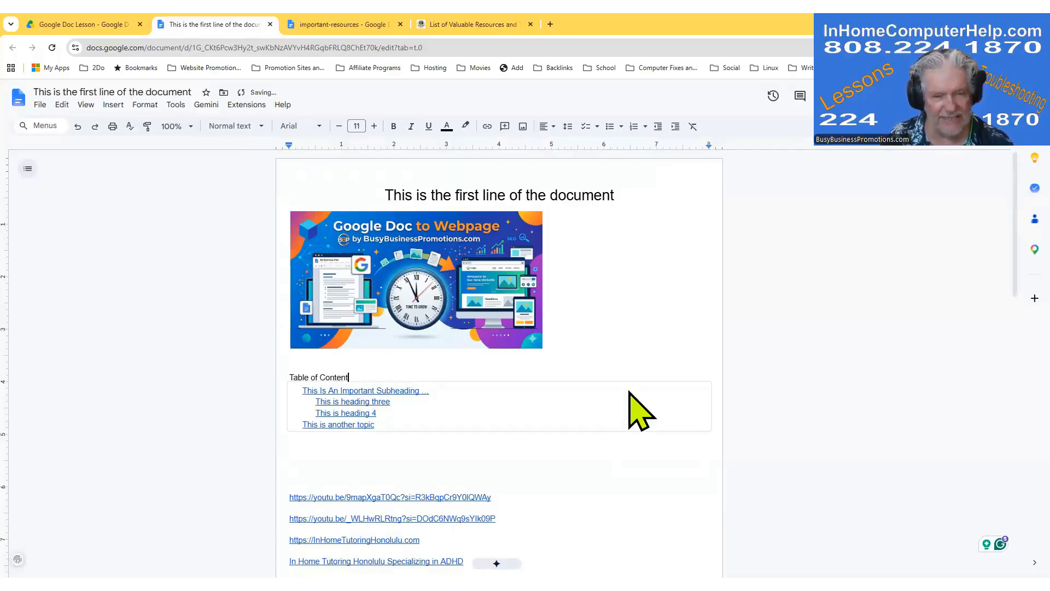
{"action": "type", "text": "s fo"}
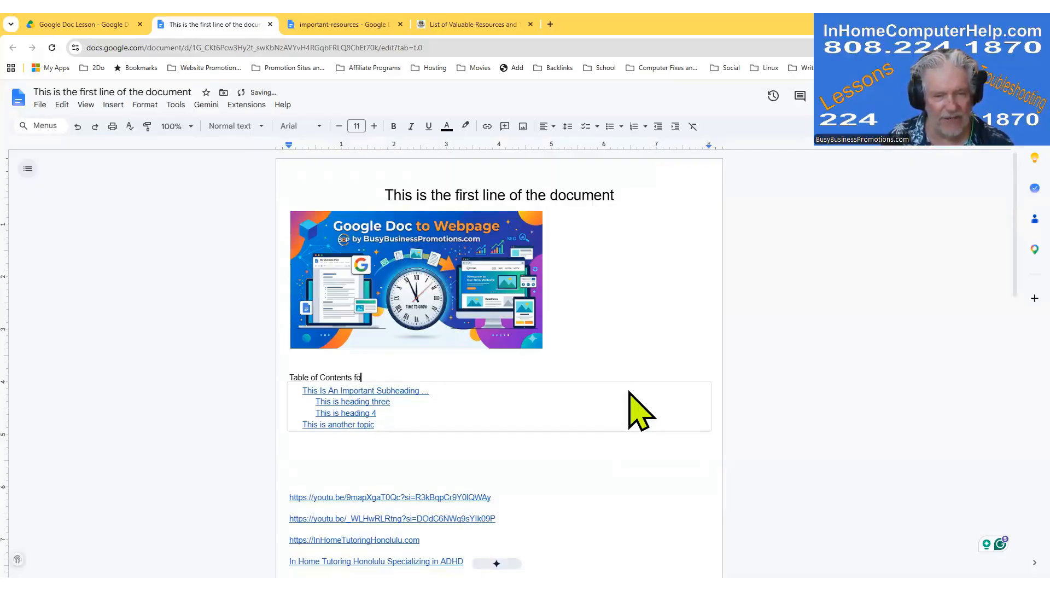
{"action": "type", "text": "r"}
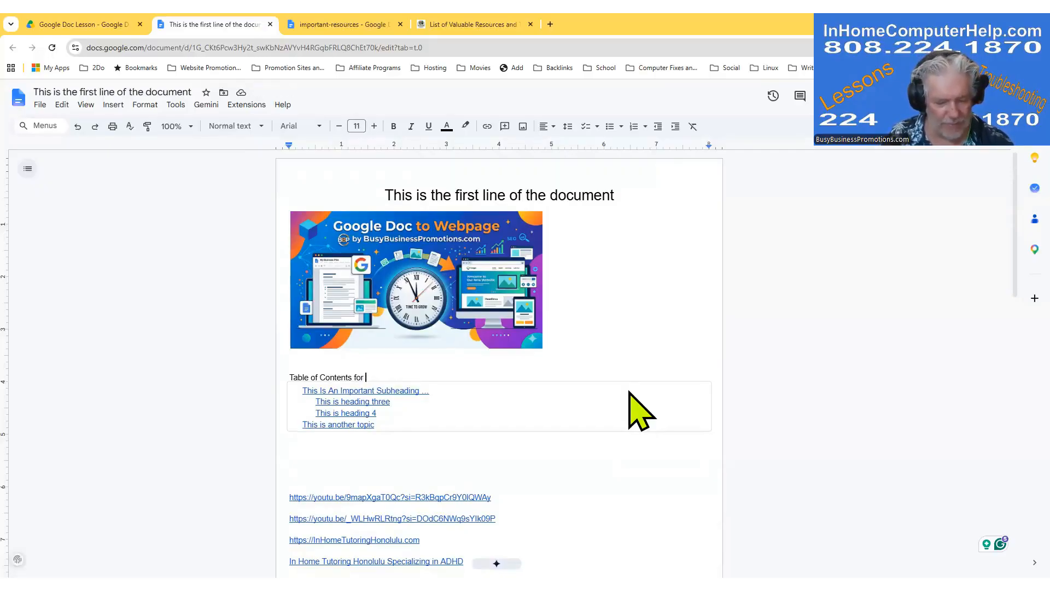
{"action": "type", "text": "Google"}
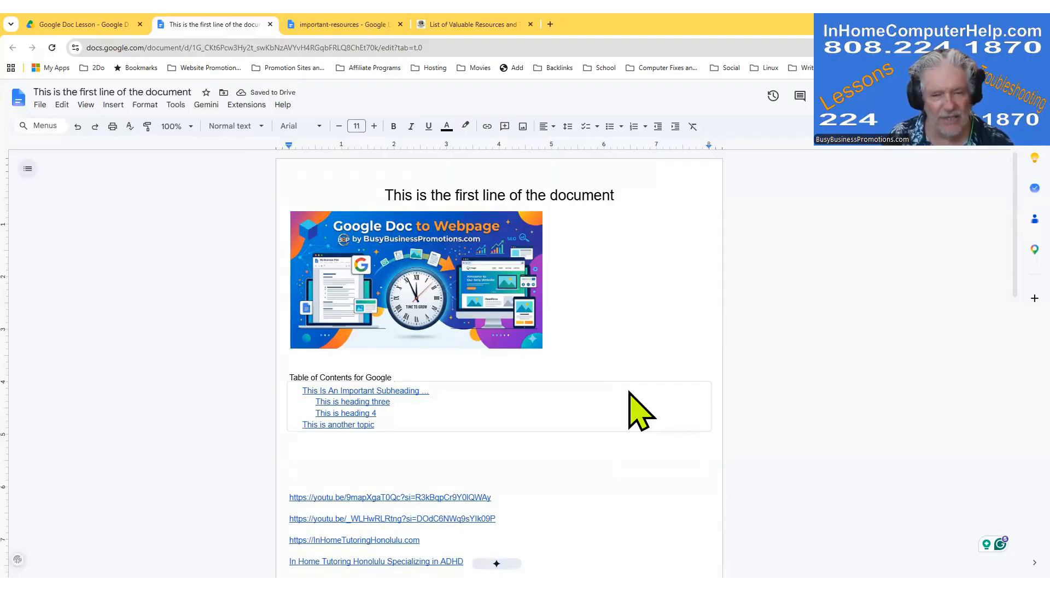
{"action": "type", "text": " Doc to "}
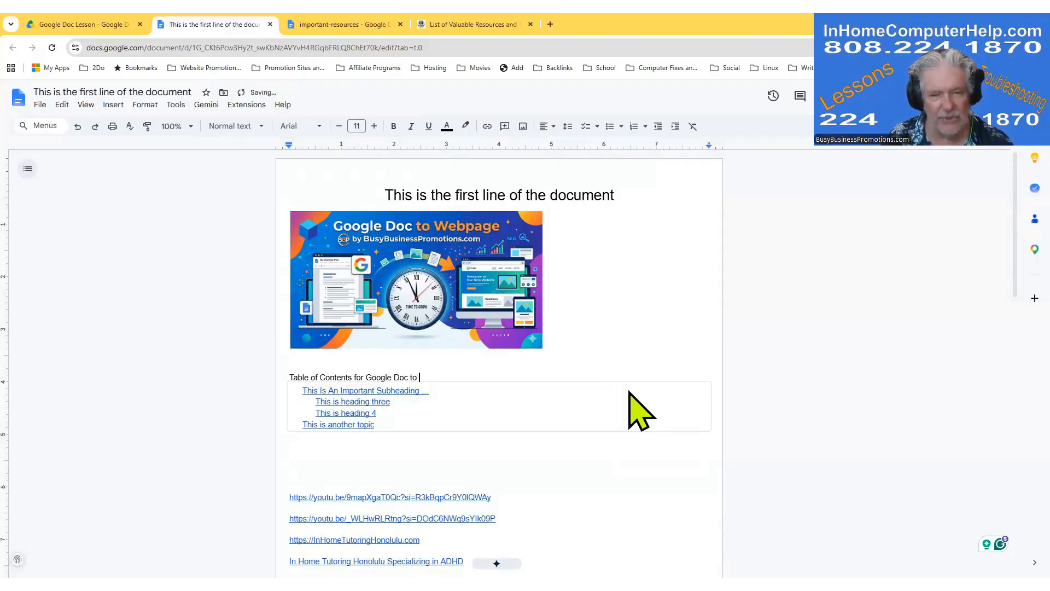
{"action": "type", "text": "Webpage"}
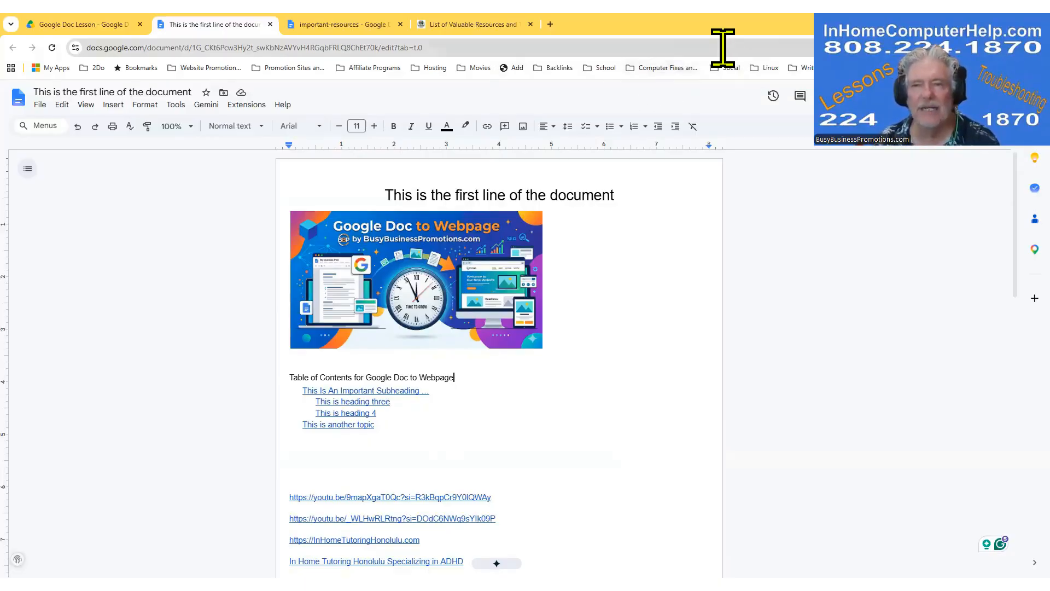
- Search Google in a new browser tab for "google doc to webpage" followed by the author's name, using the suggested query
{"action": "right_click", "coordinate": [812, 24]}
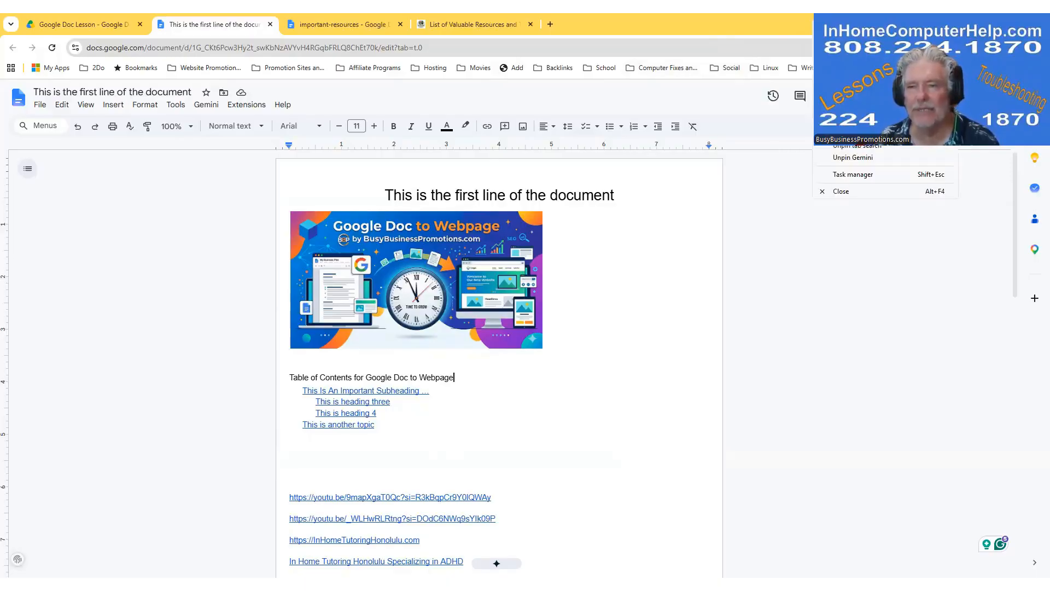
{"action": "left_click", "coordinate": [845, 98]}
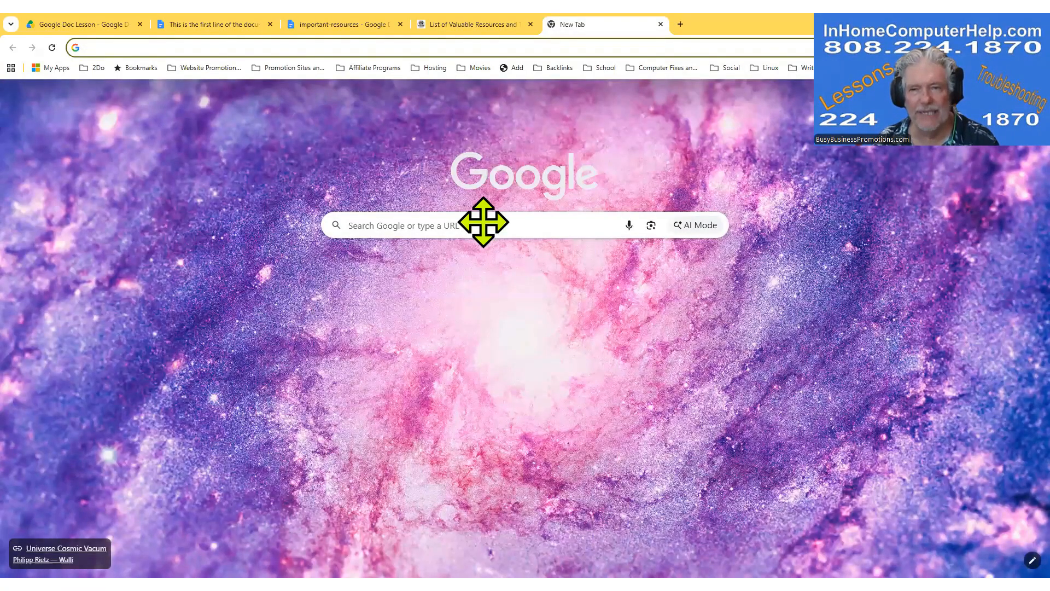
{"action": "left_click", "coordinate": [529, 224]}
{"action": "type", "text": "google"}
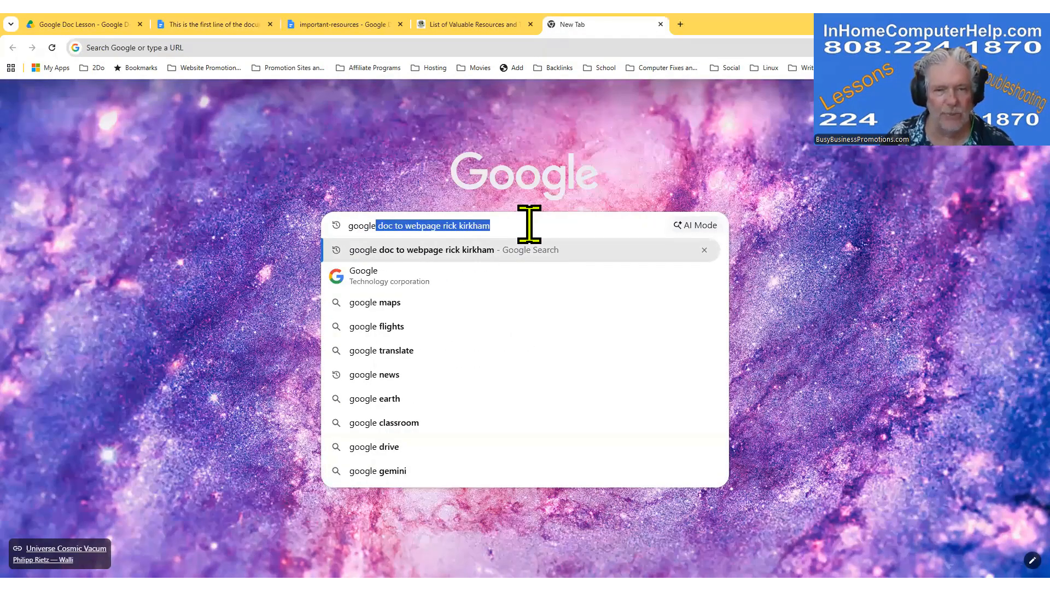
{"action": "key", "text": "Return"}
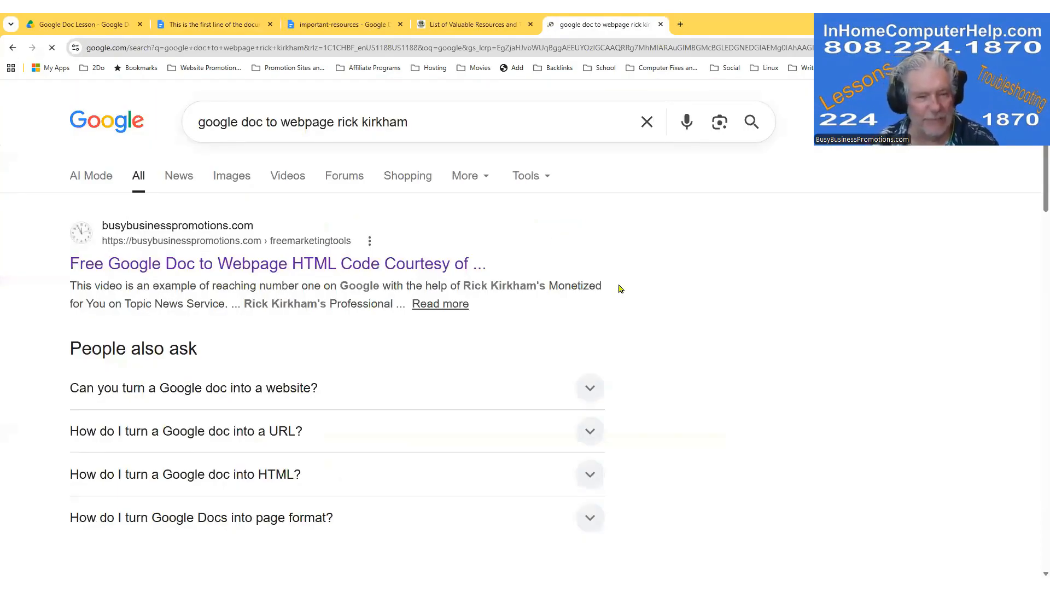
- Open the busybusinesspromotions.com search result "Instantly and Easily Convert a Google Doc to a Webpage"
{"action": "scroll", "coordinate": [622, 289], "scroll_direction": "down", "scroll_amount": 10}
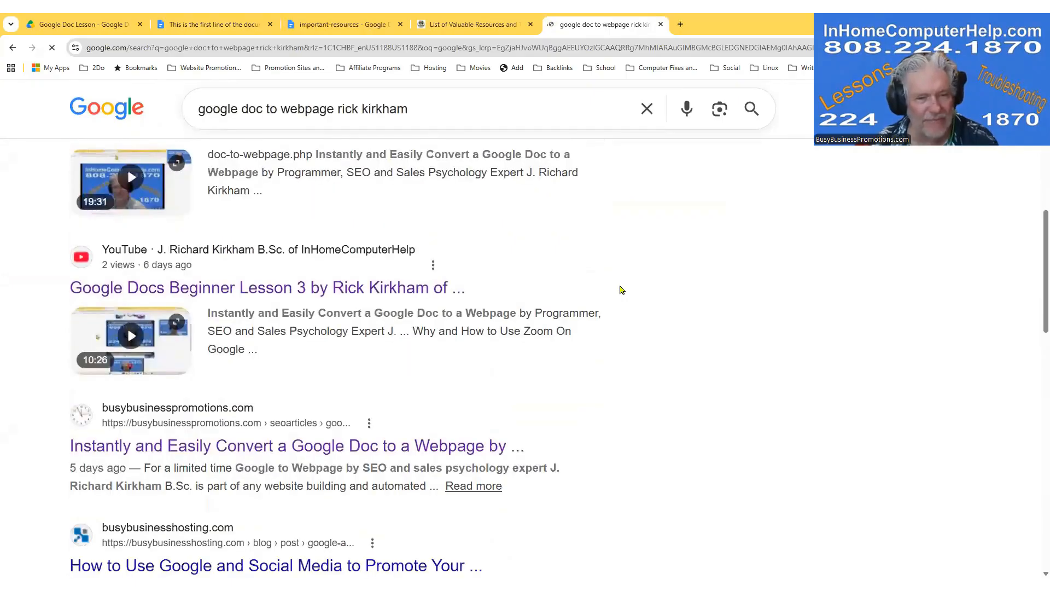
{"action": "scroll", "coordinate": [629, 344], "scroll_direction": "down", "scroll_amount": 2}
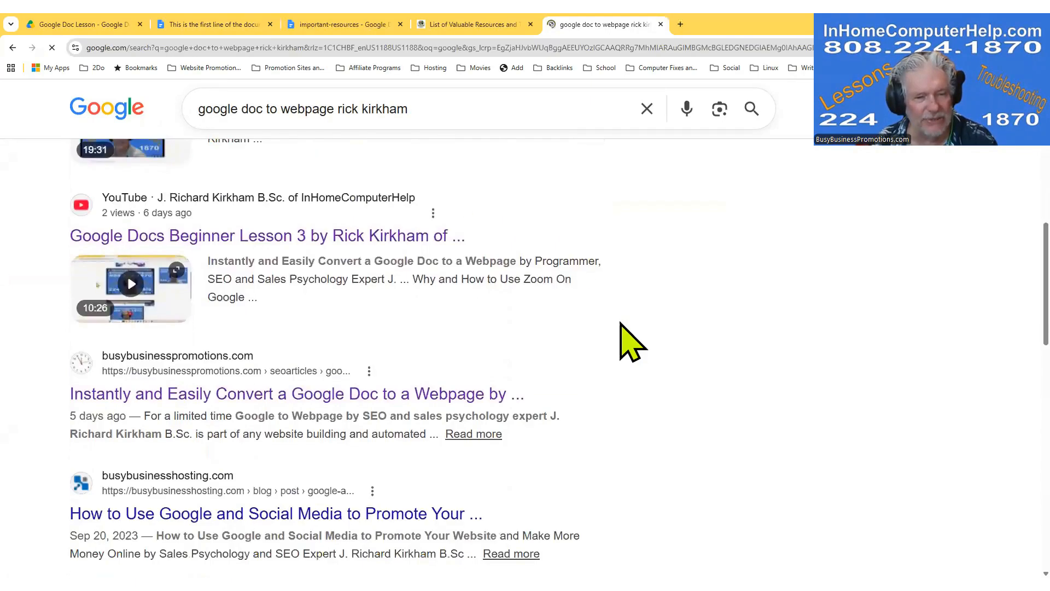
{"action": "left_click", "coordinate": [330, 339]}
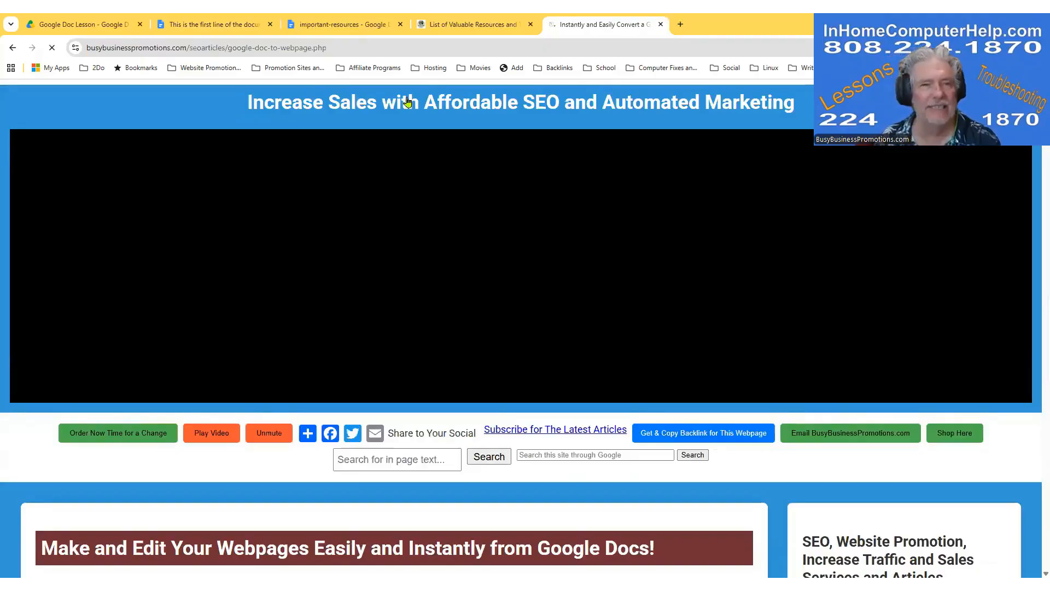
- Copy the web address of the google-doc-to-webpage.php article
{"action": "left_click", "coordinate": [401, 48]}
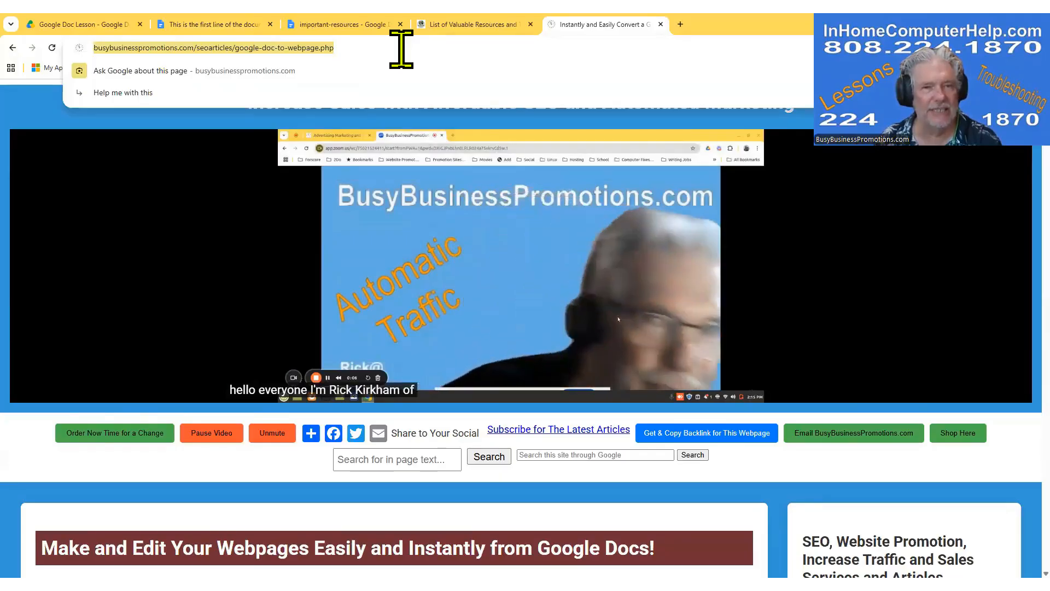
{"action": "right_click", "coordinate": [401, 49]}
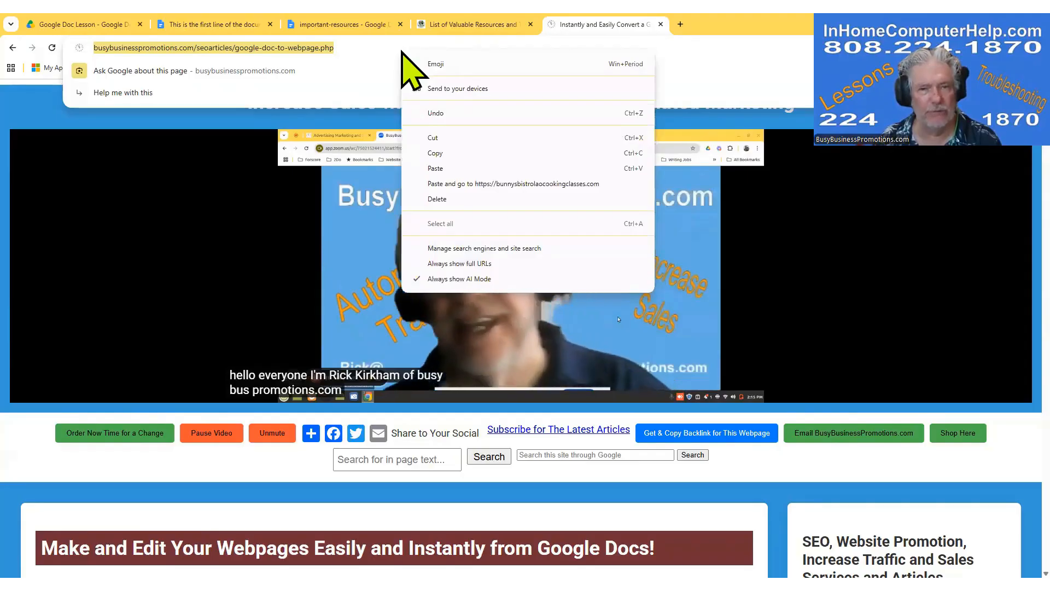
{"action": "left_click", "coordinate": [452, 155]}
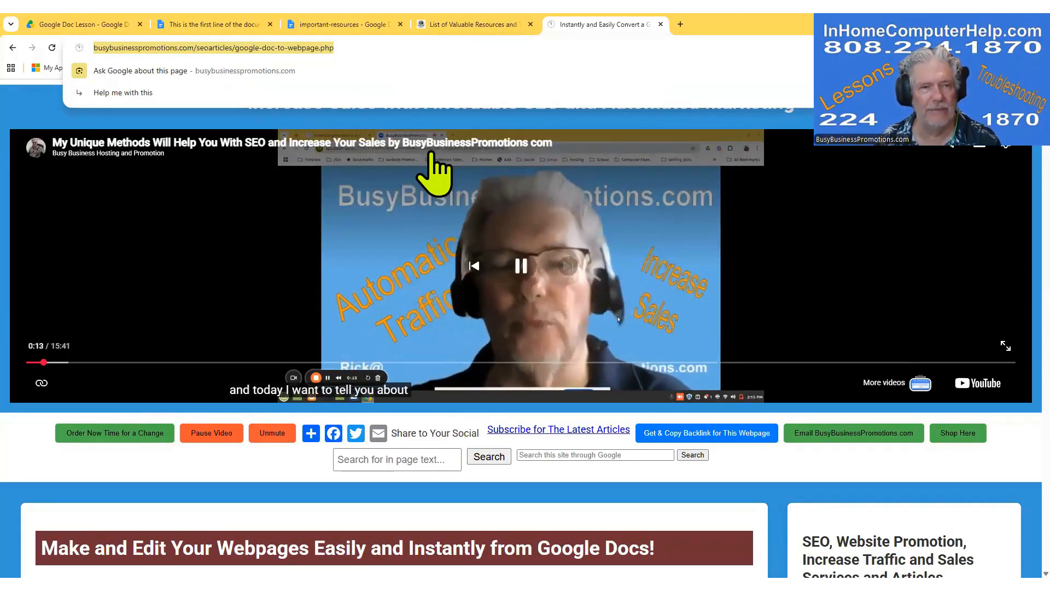
- Return to the "This is the first line of the document" Google Doc and select "Google Doc to Webpage" in the table of contents caption
{"action": "left_click", "coordinate": [202, 23]}
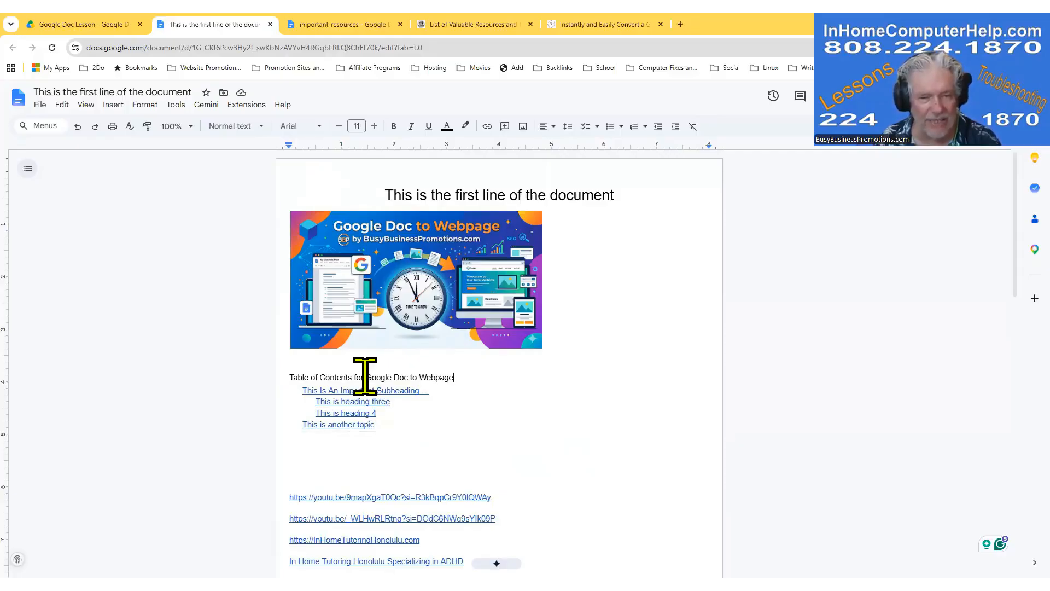
{"action": "left_click_drag", "start_coordinate": [363, 376], "coordinate": [448, 377]}
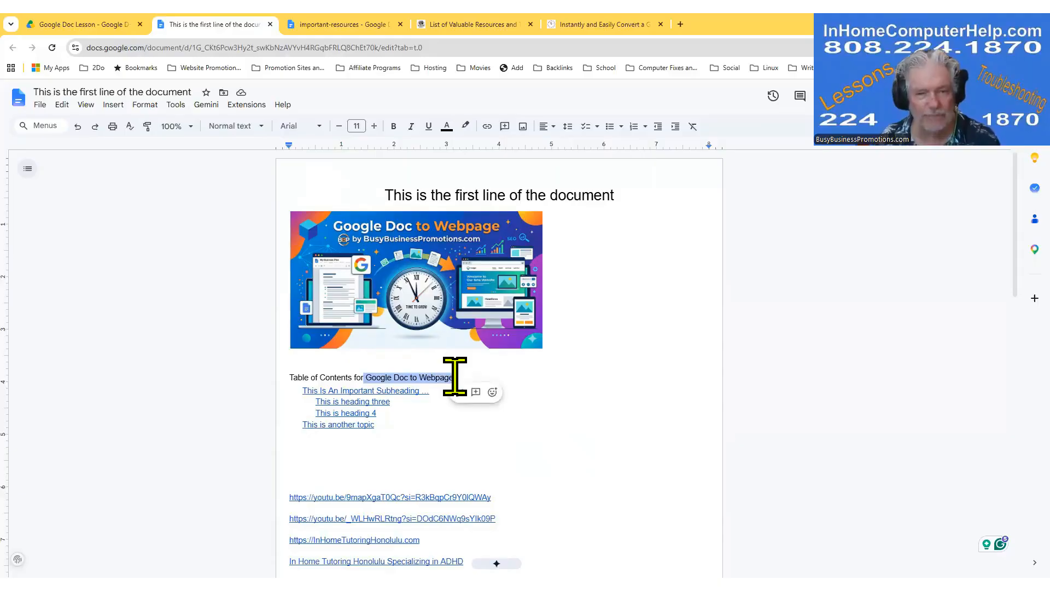